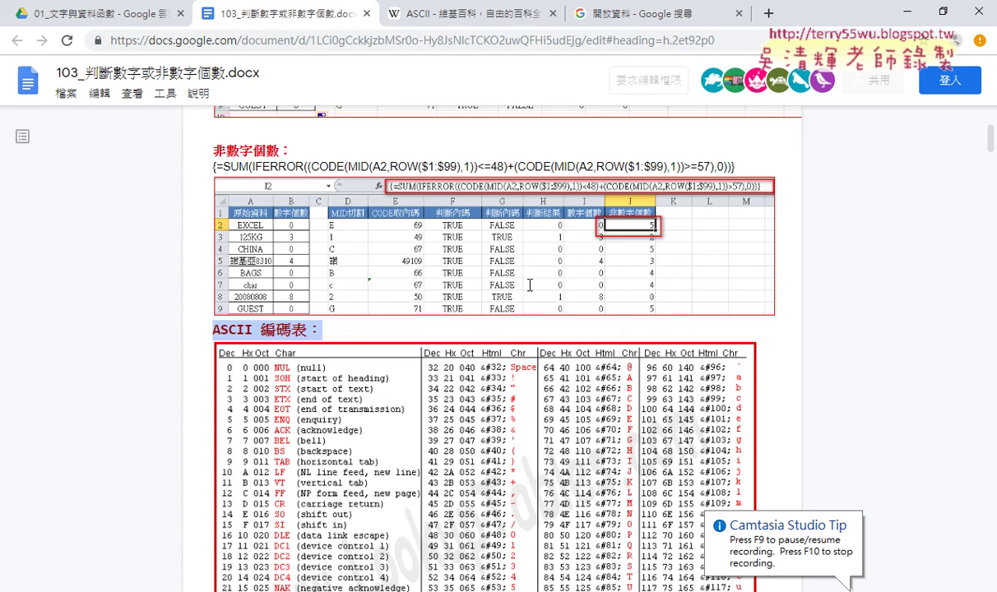
# Select the non-digit-count formula line in the notes, then scroll down to the VBA部分 section.
pyautogui.tripleClick(212, 168)
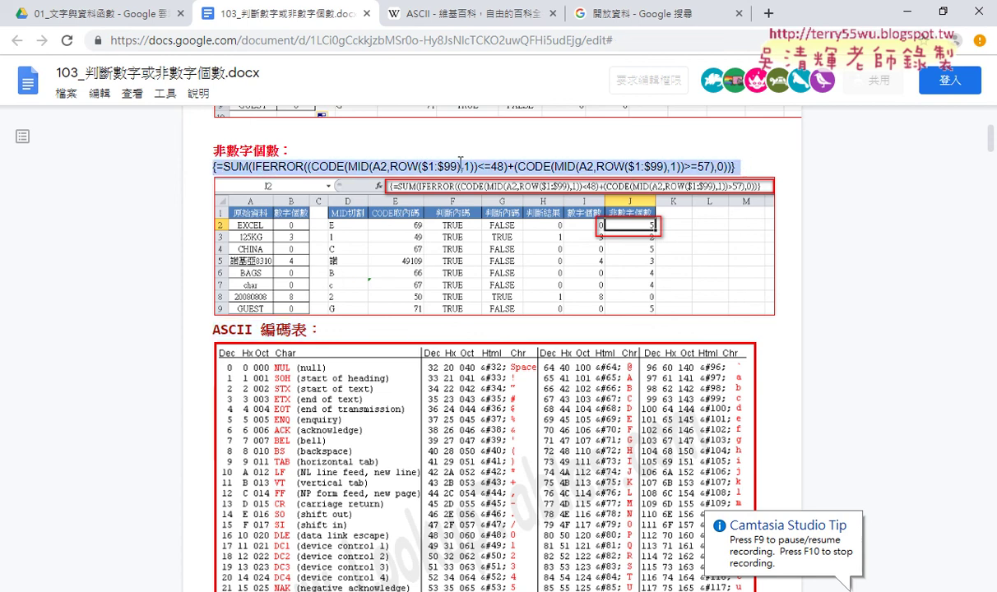
pyautogui.click(462, 166)
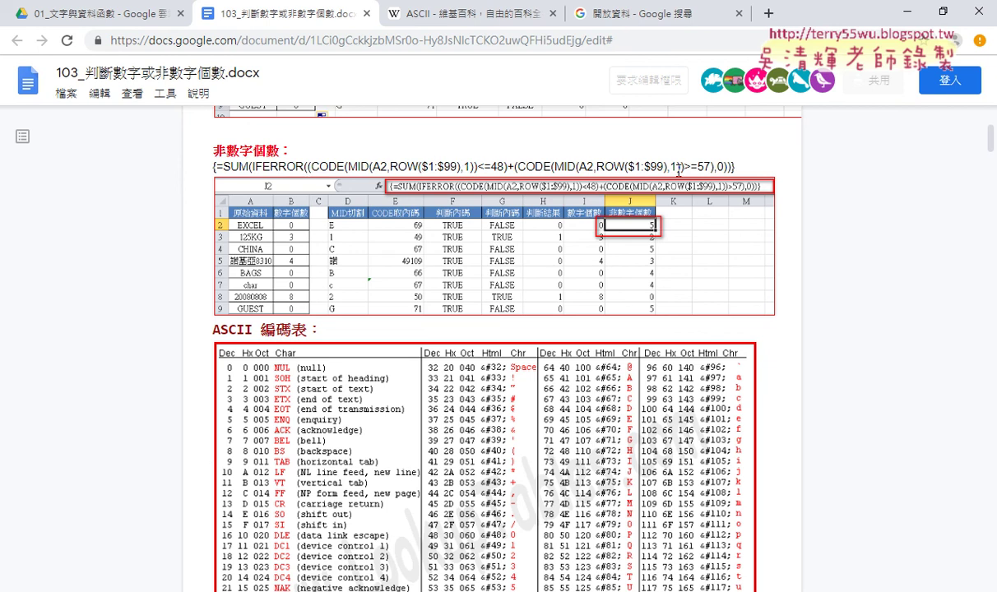
pyautogui.moveTo(678, 171); pyautogui.dragTo(204, 161)
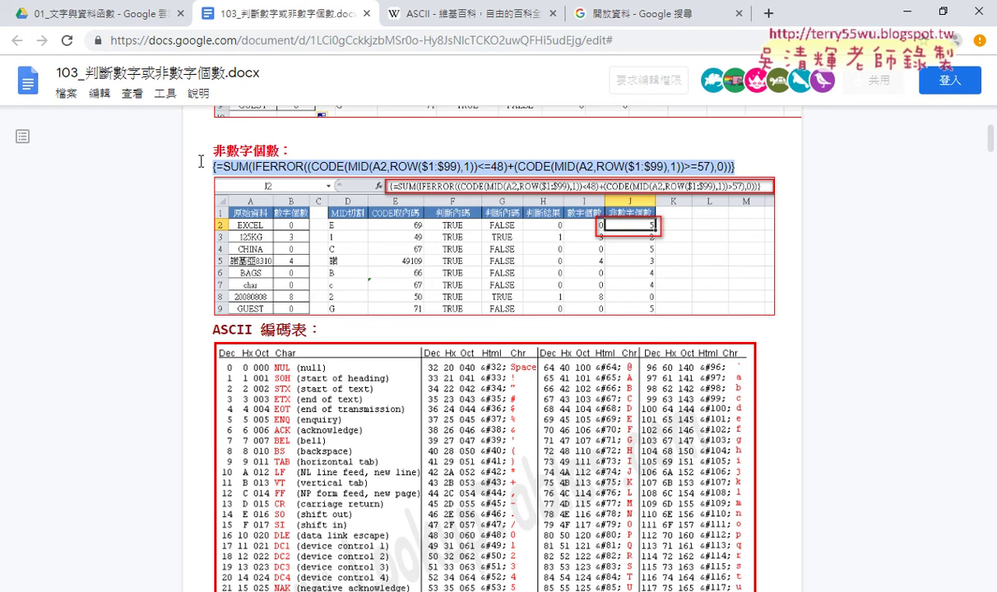
pyautogui.scroll(-2, 204, 357)
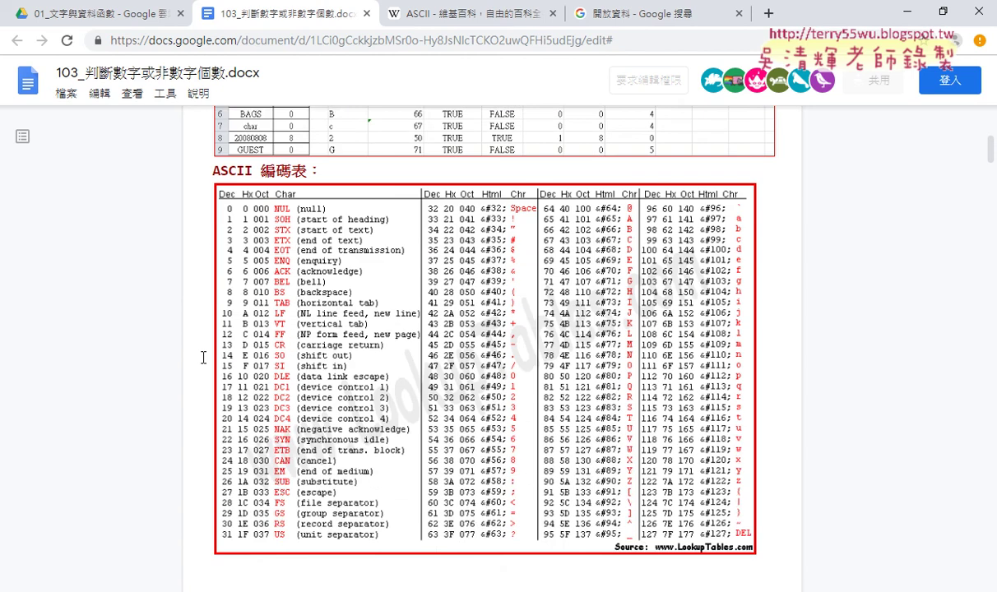
pyautogui.scroll(-3, 203, 357)
pyautogui.scroll(-3, 203, 357)
pyautogui.scroll(-2, 204, 357)
pyautogui.scroll(-3, 203, 357)
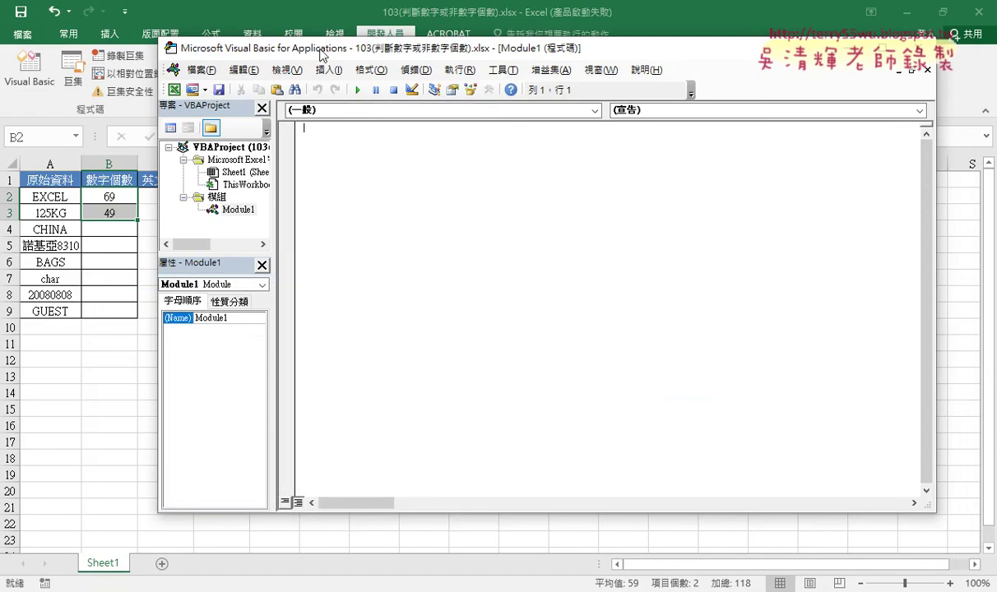
# Select B2:B9 on the worksheet and open the Visual Basic editor on the empty Module1.
pyautogui.moveTo(306, 53); pyautogui.dragTo(354, 60)
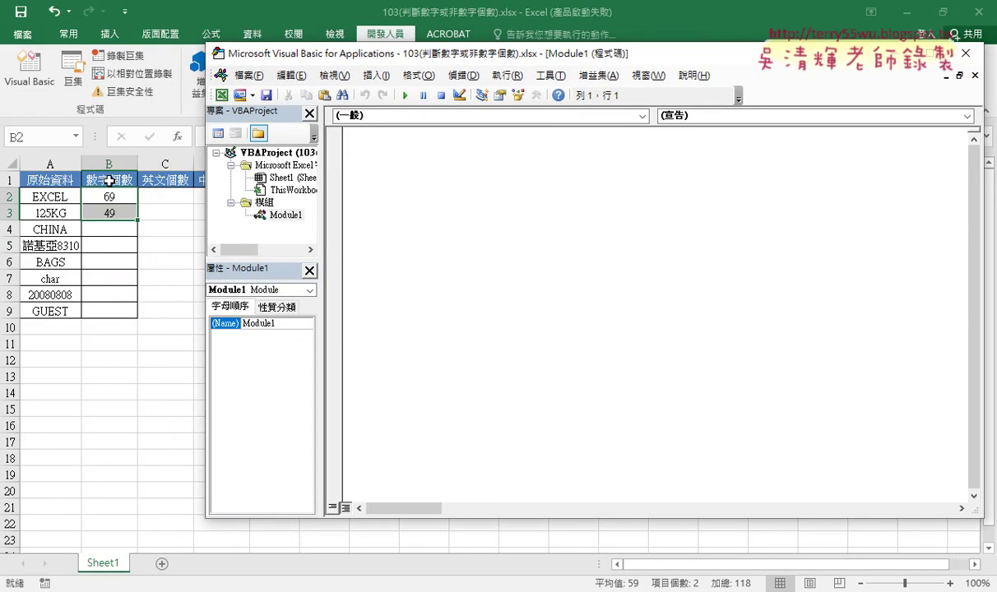
pyautogui.click(110, 201)
pyautogui.moveTo(110, 201); pyautogui.dragTo(100, 307)
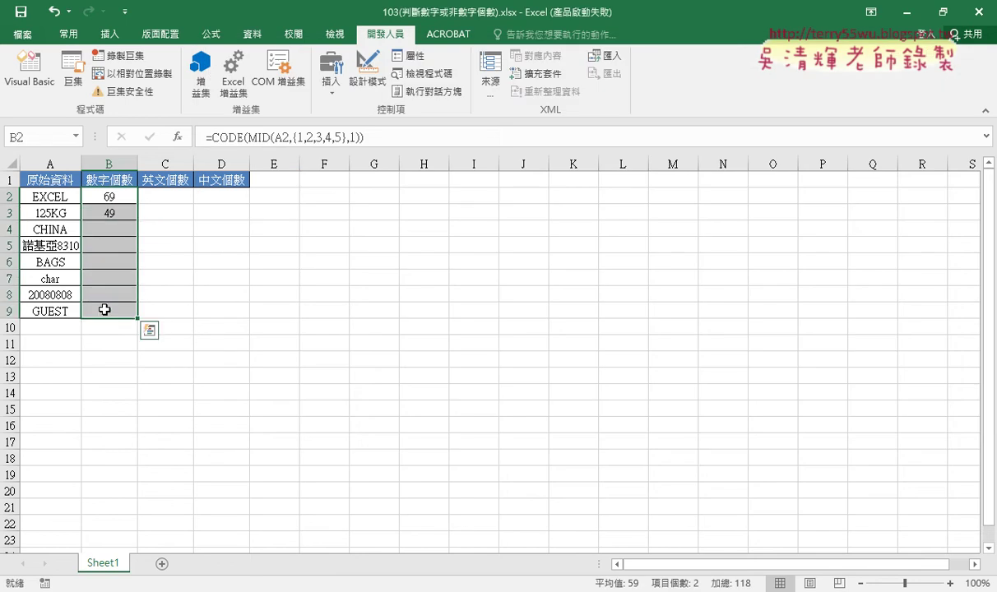
pyautogui.click(24, 83)
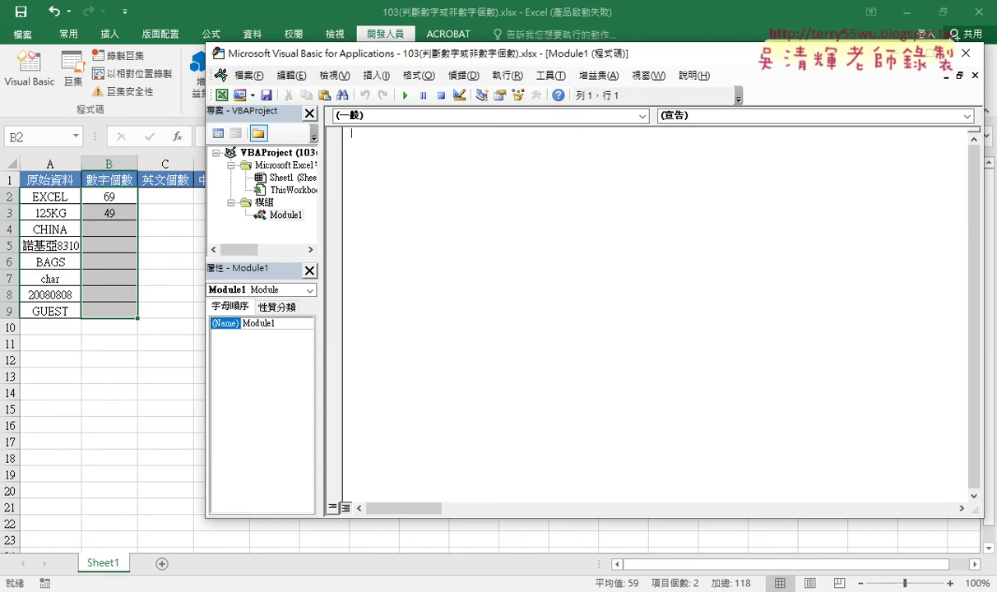
# Scroll the notes down to the Public Sub 數字個數() listing and select its heading.
pyautogui.hotkey('alt', 'Tab')
pyautogui.scroll(-3, 309, 403)
pyautogui.scroll(-2, 327, 425)
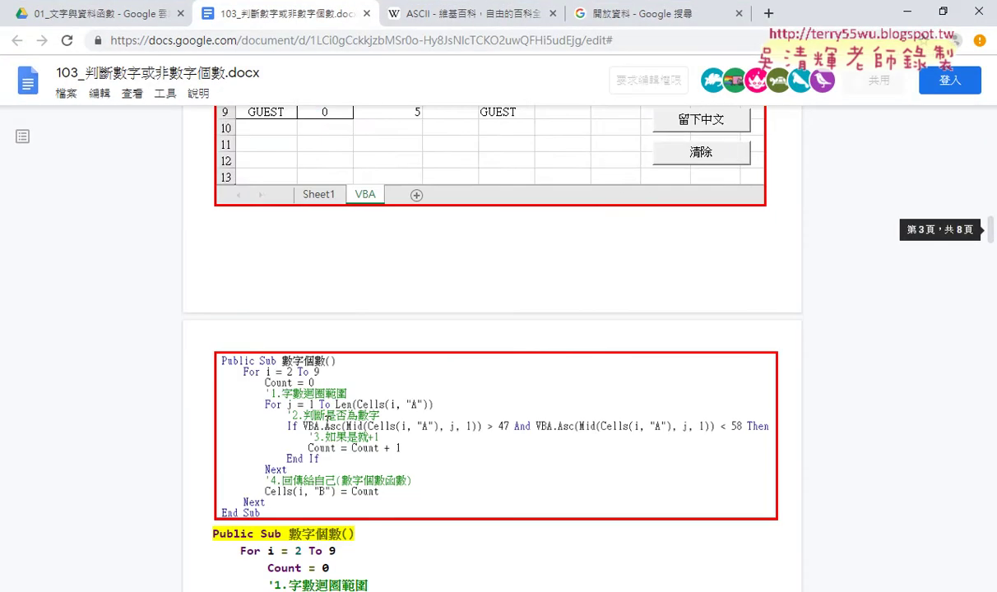
pyautogui.scroll(-2, 328, 424)
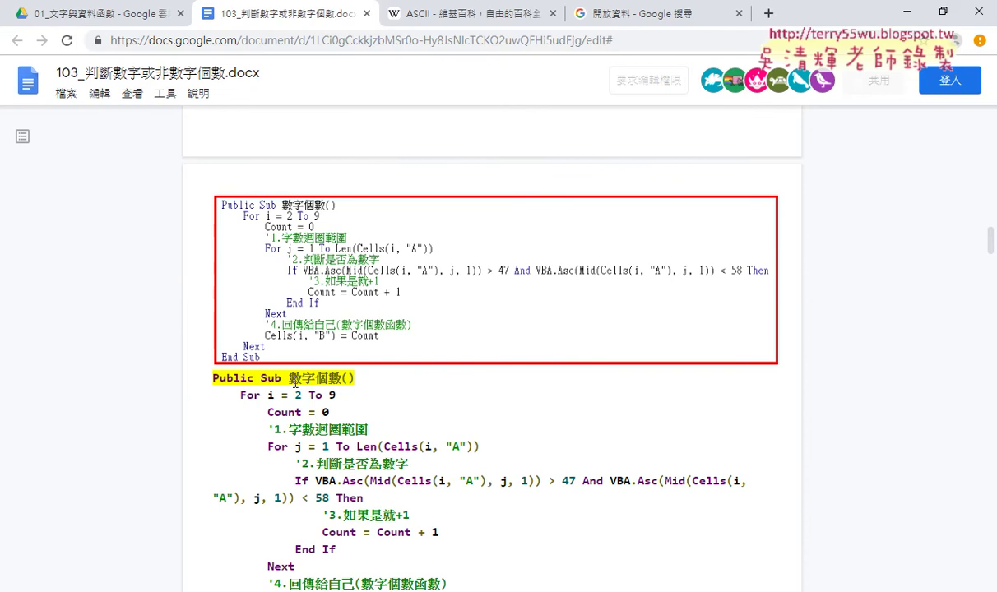
pyautogui.moveTo(261, 379); pyautogui.dragTo(339, 380)
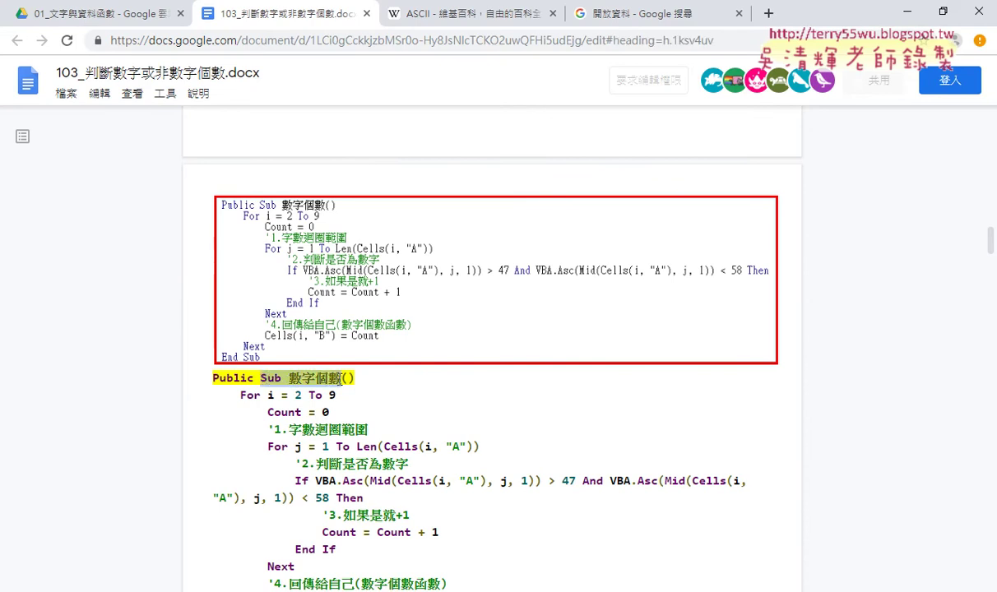
# Enter 'Sub 數字個數' in Module1 so the procedure gets its End Sub line.
pyautogui.click(906, 11)
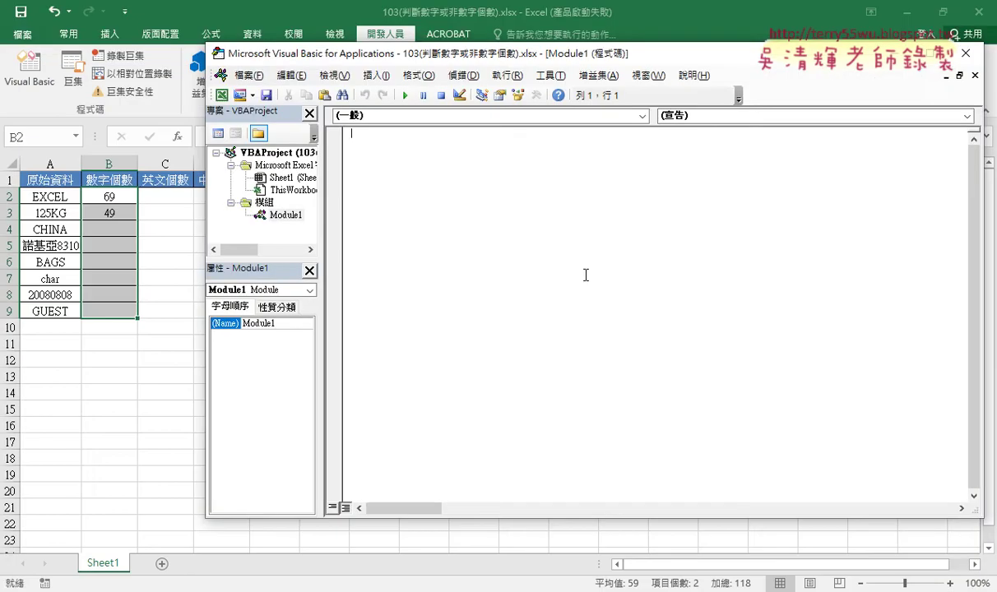
pyautogui.write('Sub 數字個數')
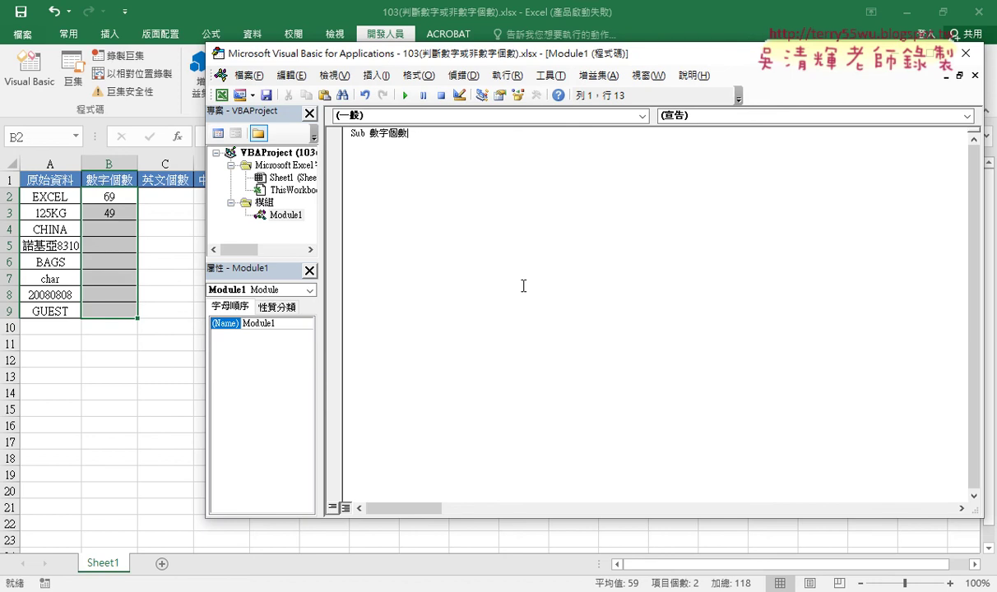
pyautogui.press('Return')
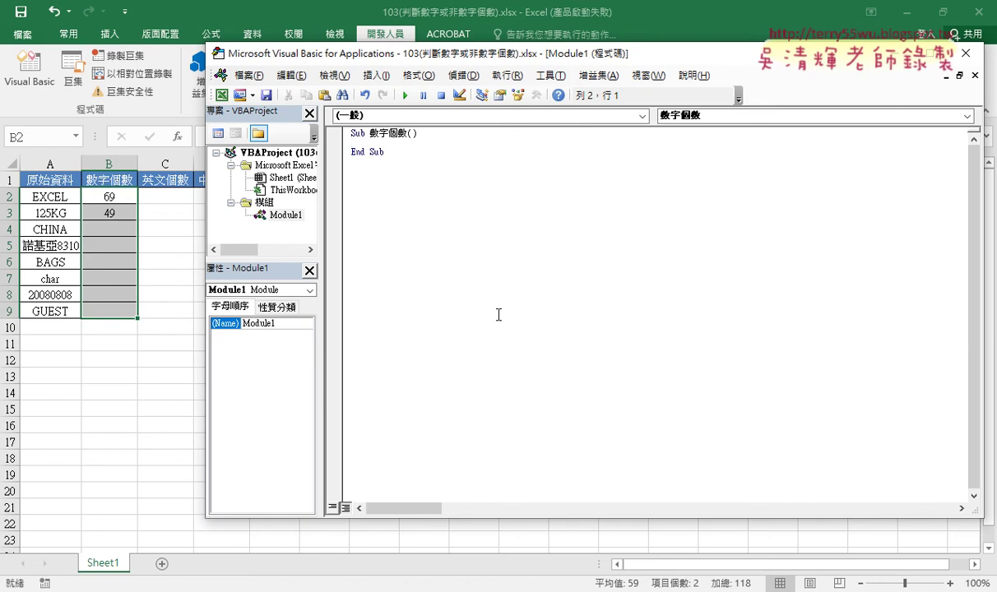
# Set the editor code font size to 12 in Options and indent the blank line inside 數字個數.
pyautogui.click(558, 78)
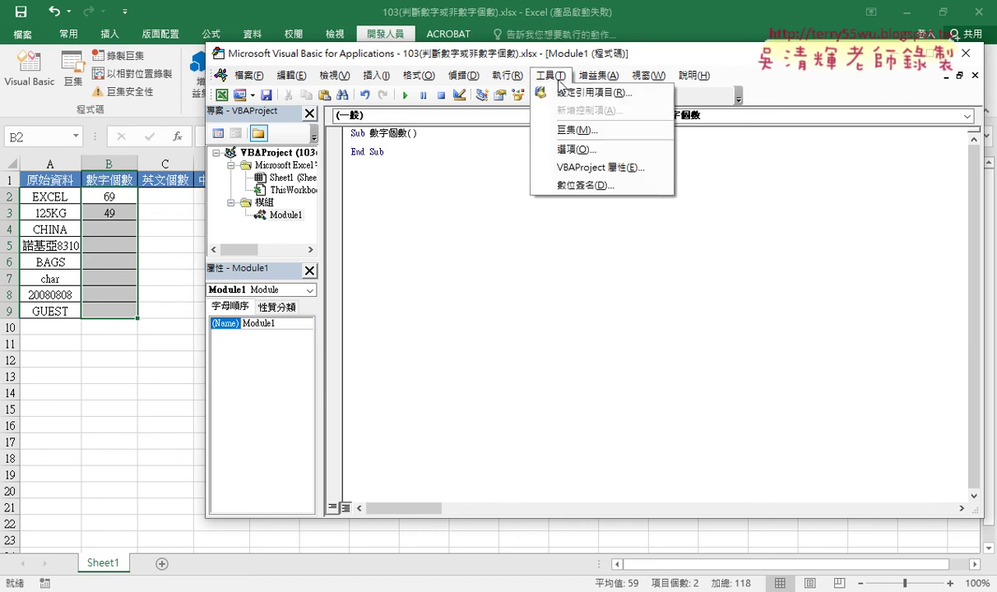
pyautogui.click(575, 149)
pyautogui.click(450, 152)
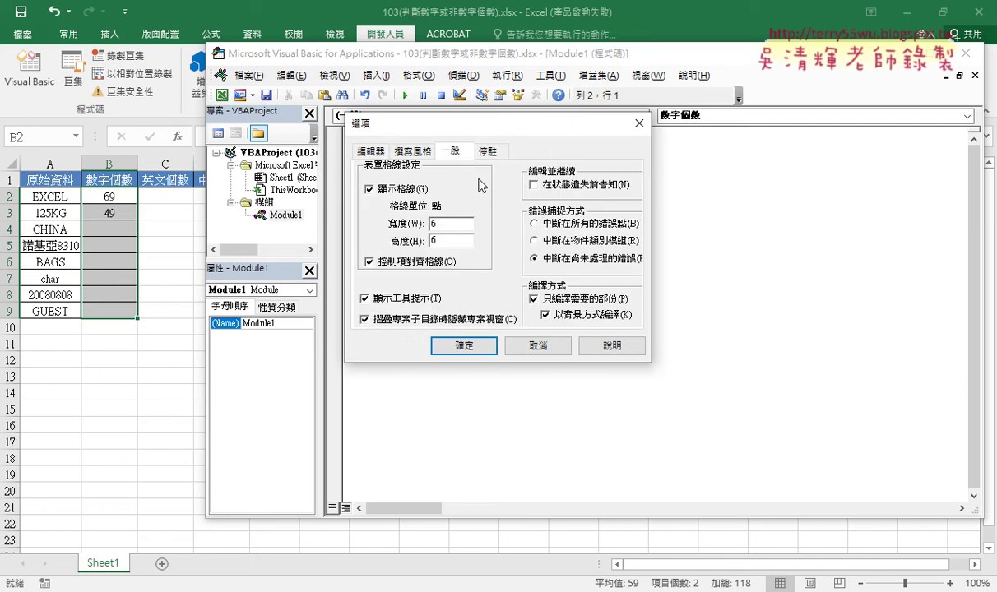
pyautogui.click(397, 152)
pyautogui.click(371, 151)
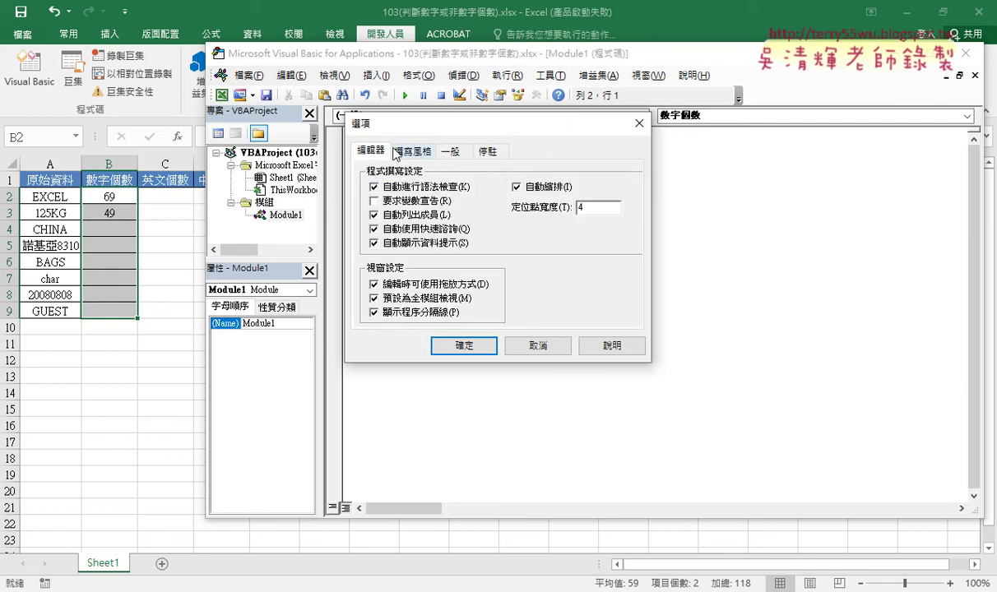
pyautogui.click(396, 151)
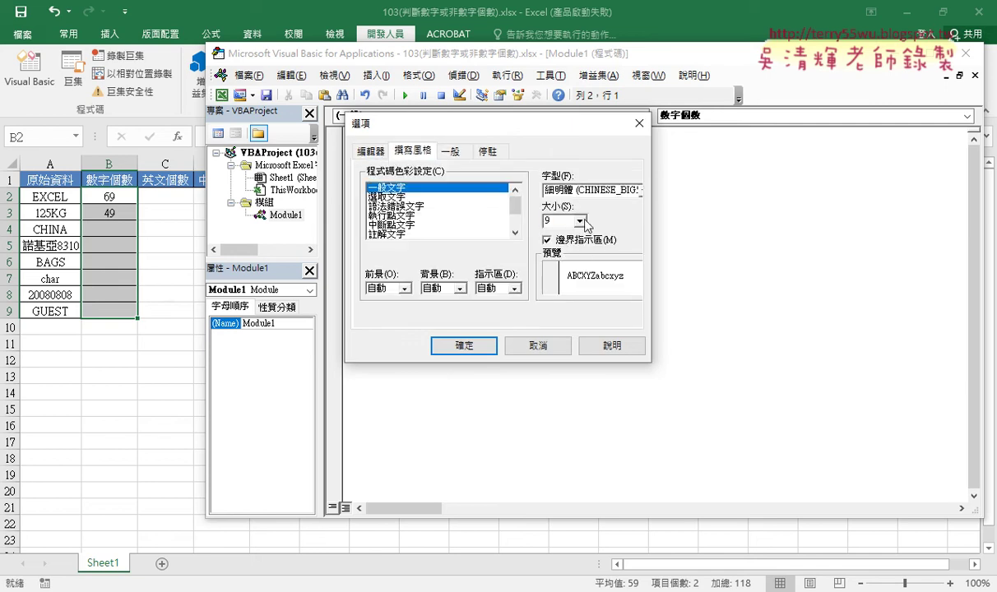
pyautogui.click(464, 346)
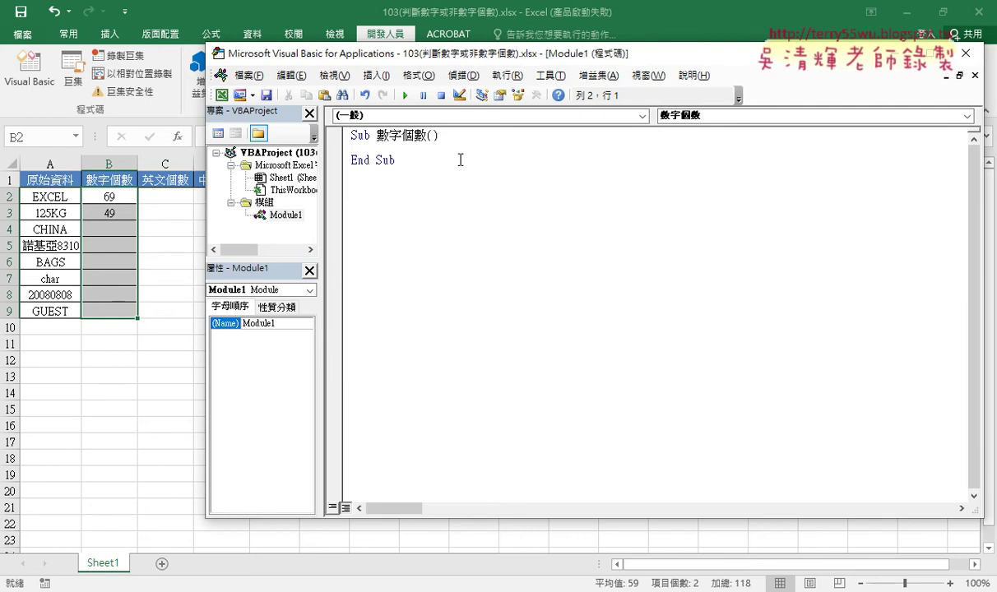
pyautogui.press('Tab')
# Annotate the ASCII table's digit range, codes 48 and 57, with 'And', then clear the marks.
pyautogui.hotkey('alt', 'Tab')
pyautogui.scroll(5, 298, 387)
pyautogui.scroll(1, 299, 387)
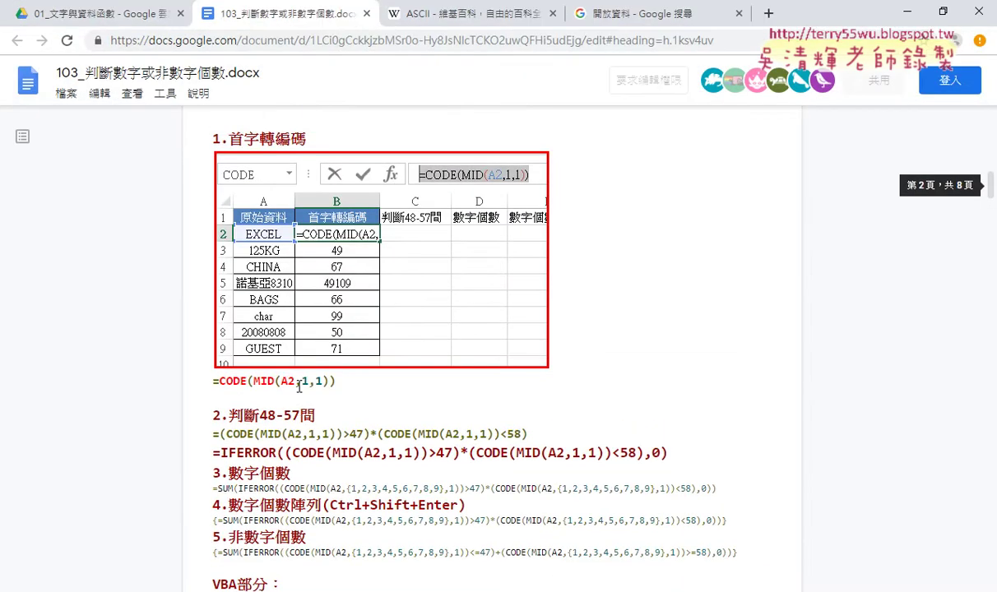
pyautogui.scroll(4, 299, 387)
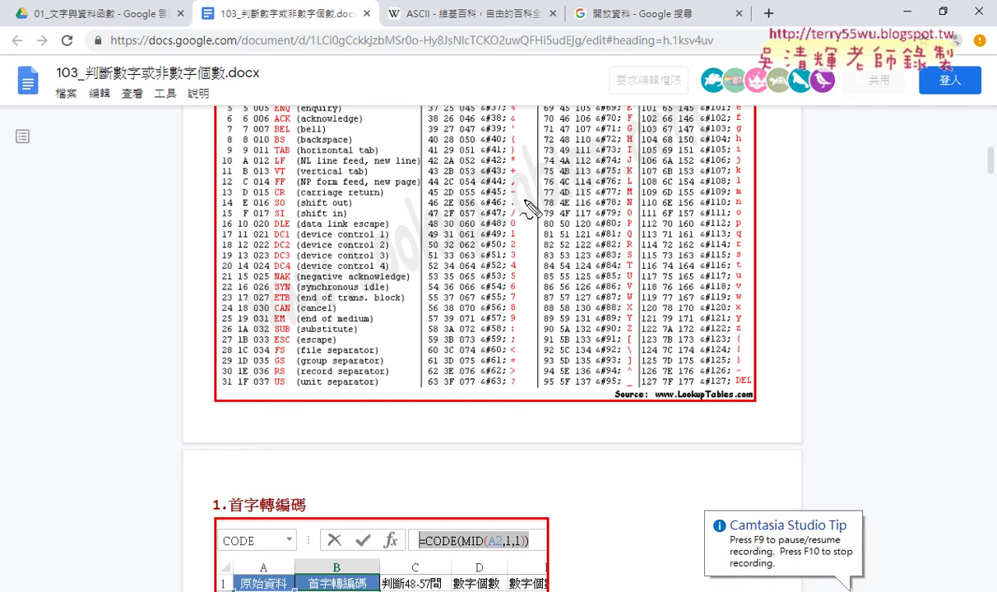
pyautogui.moveTo(458, 216)
pyautogui.mouseDown()
pyautogui.moveTo(398, 216)
pyautogui.moveTo(421, 252)
pyautogui.mouseUp()
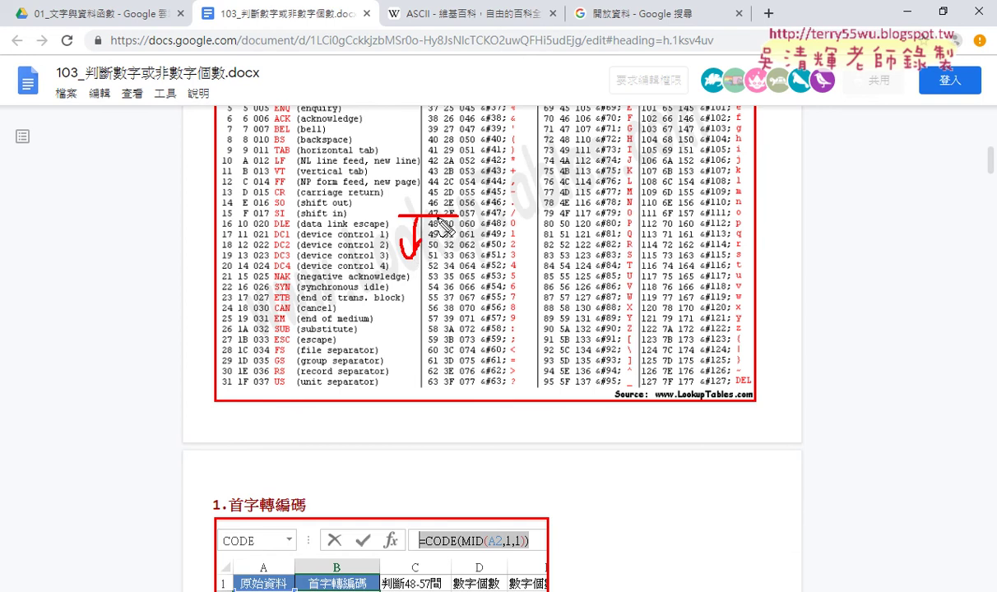
pyautogui.moveTo(426, 215); pyautogui.dragTo(426, 203)
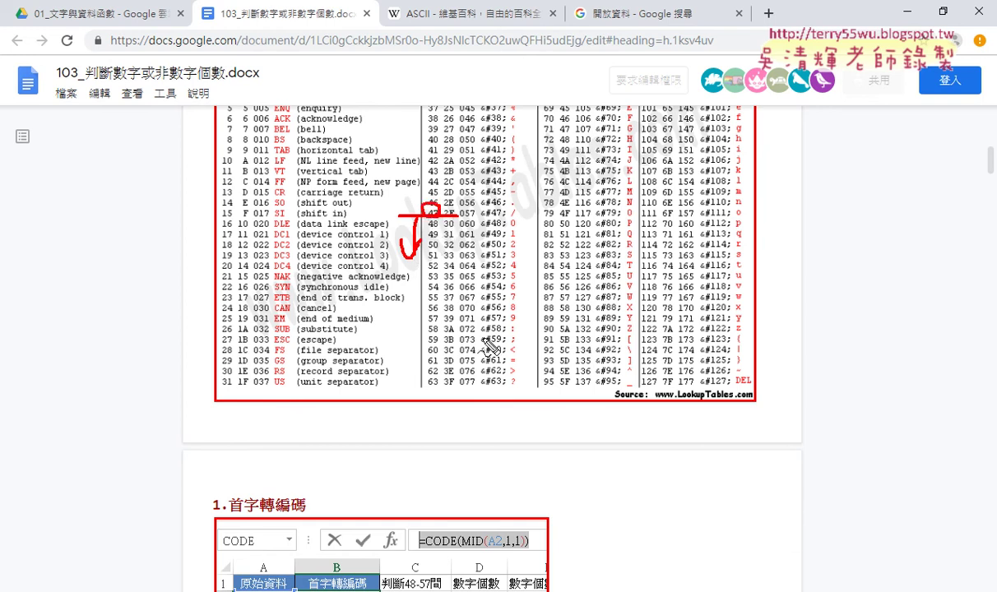
pyautogui.moveTo(513, 323)
pyautogui.mouseDown()
pyautogui.moveTo(403, 325)
pyautogui.moveTo(426, 290)
pyautogui.moveTo(434, 306)
pyautogui.mouseUp()
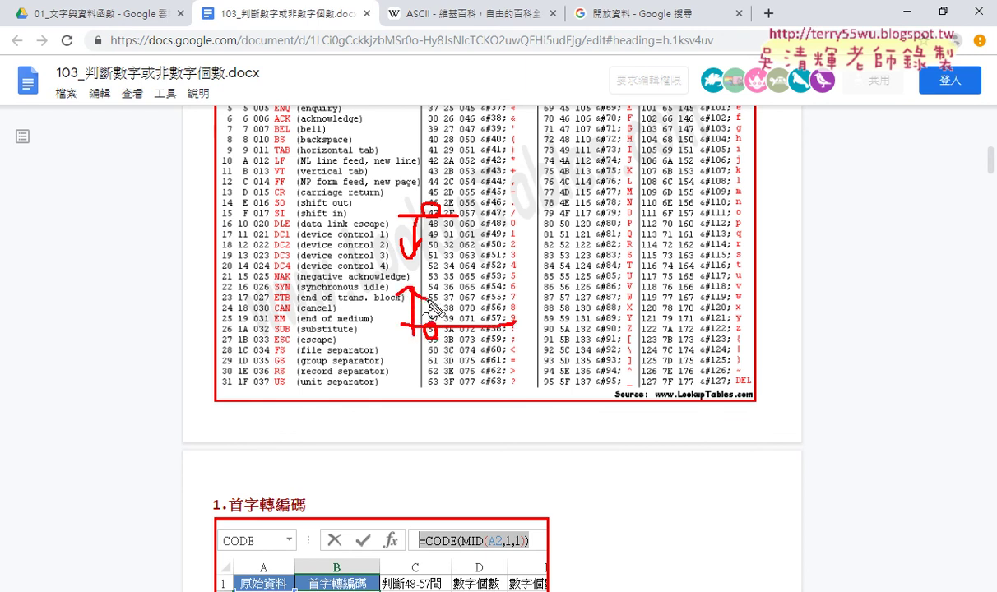
pyautogui.moveTo(549, 245)
pyautogui.mouseDown()
pyautogui.moveTo(527, 288)
pyautogui.moveTo(552, 286)
pyautogui.moveTo(556, 264)
pyautogui.moveTo(579, 285)
pyautogui.mouseUp()
pyautogui.moveTo(590, 248); pyautogui.dragTo(591, 280)
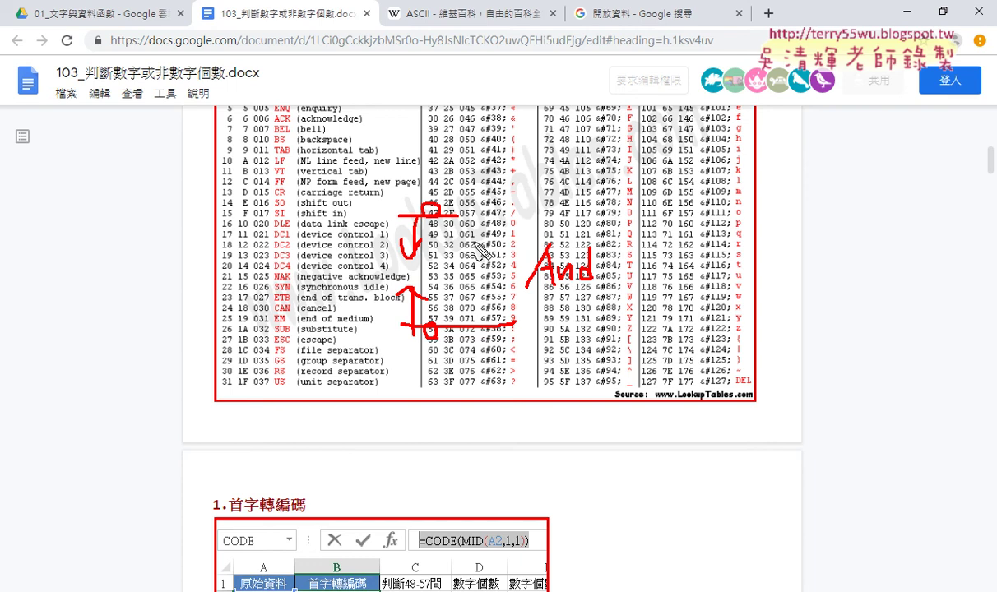
pyautogui.press('Escape')
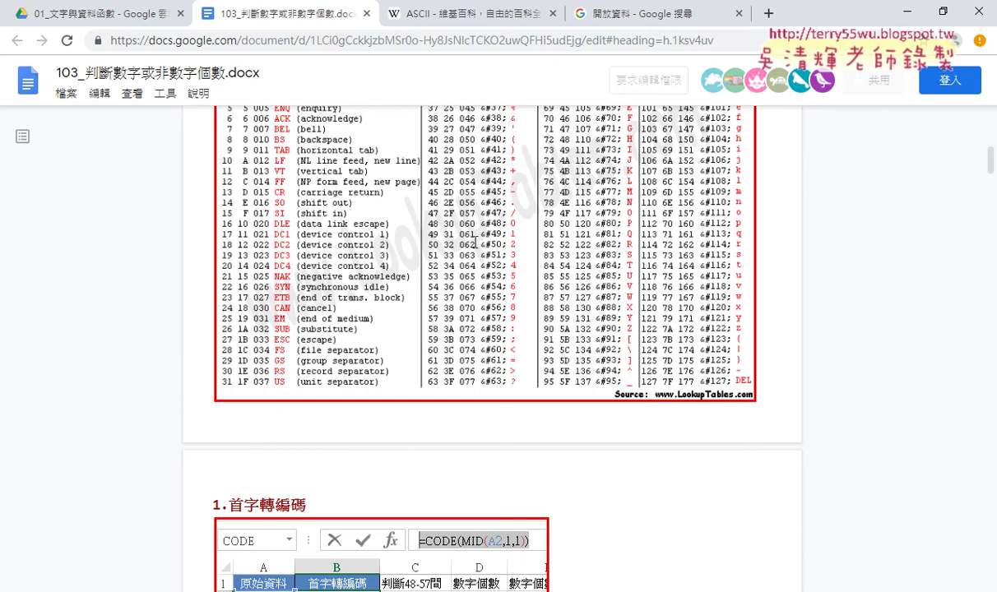
# Write 'if vba.Asc' on line 2 from the suggestion list and open the F1 help for Asc.
pyautogui.click(908, 12)
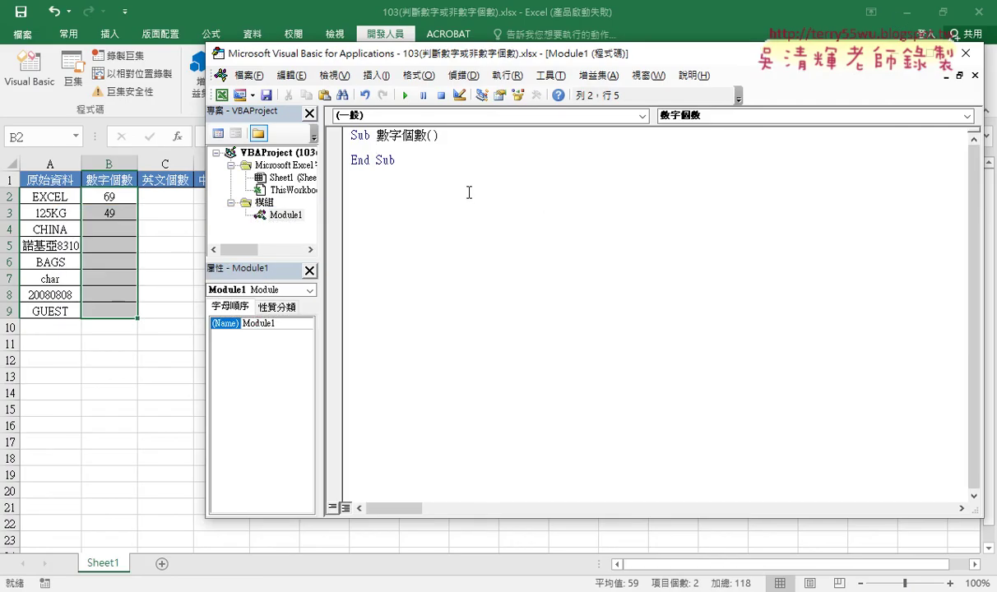
pyautogui.click(380, 147)
pyautogui.write('if')
pyautogui.write('v')
pyautogui.write('ba')
pyautogui.write('.')
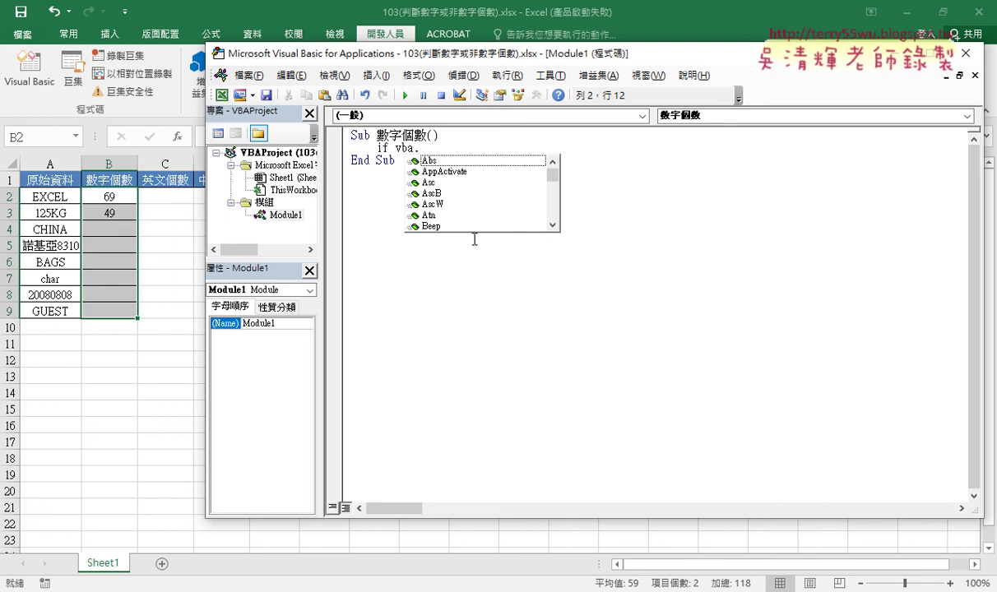
pyautogui.press('Down')
pyautogui.press('Down')
pyautogui.press('Down')
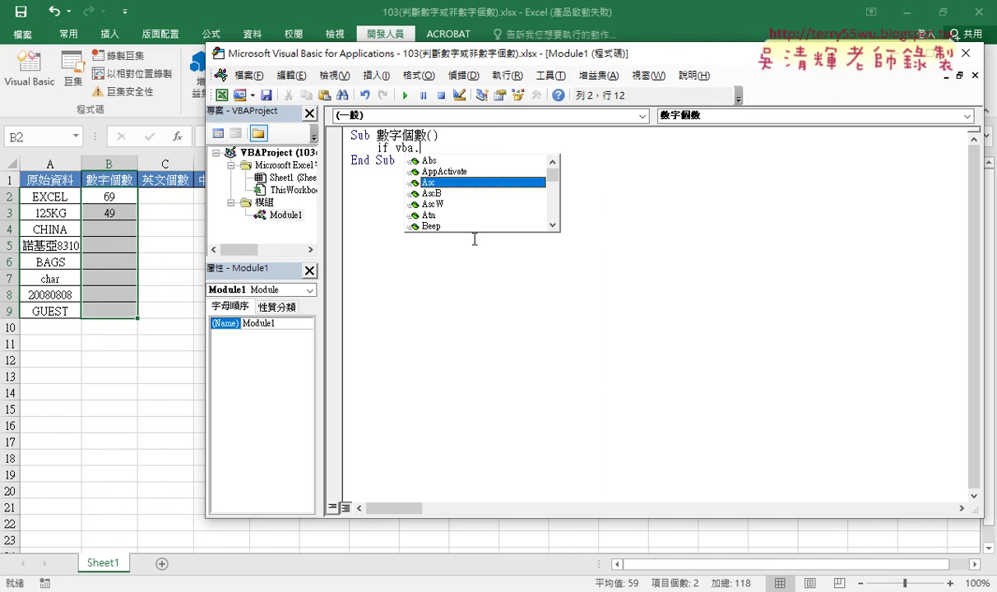
pyautogui.doubleClick(432, 182)
pyautogui.click(432, 153)
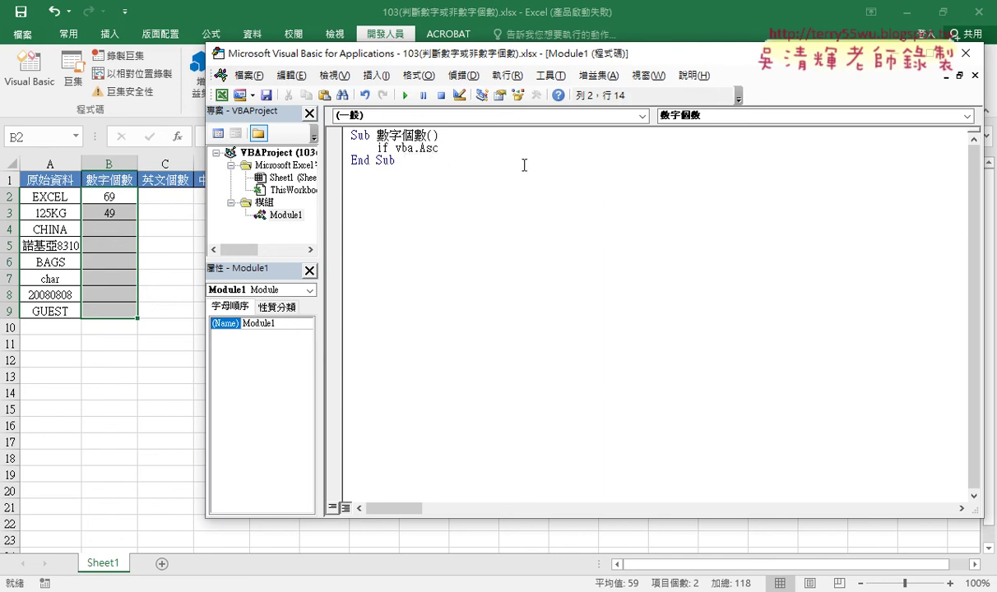
pyautogui.press('F1')
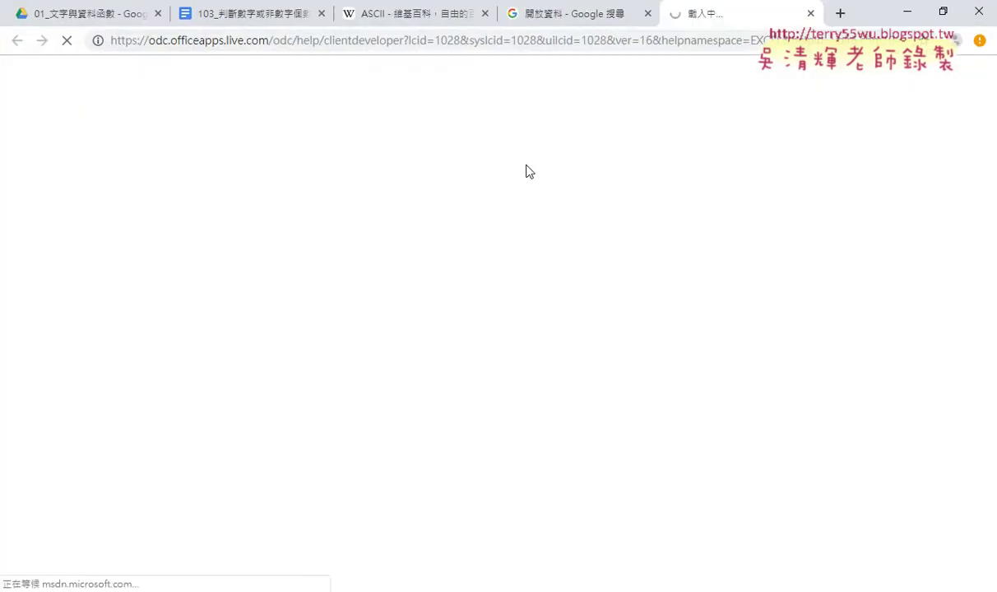
# Highlight that Asc returns the first letter's character code, then return to the VBA editor.
pyautogui.scroll(-1, 366, 270)
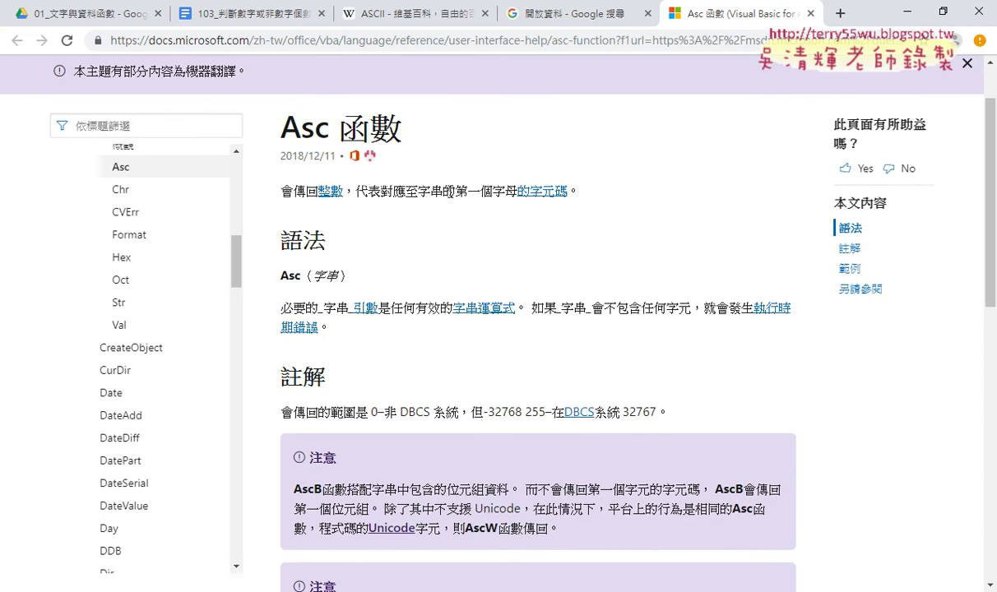
pyautogui.moveTo(455, 191); pyautogui.dragTo(550, 200)
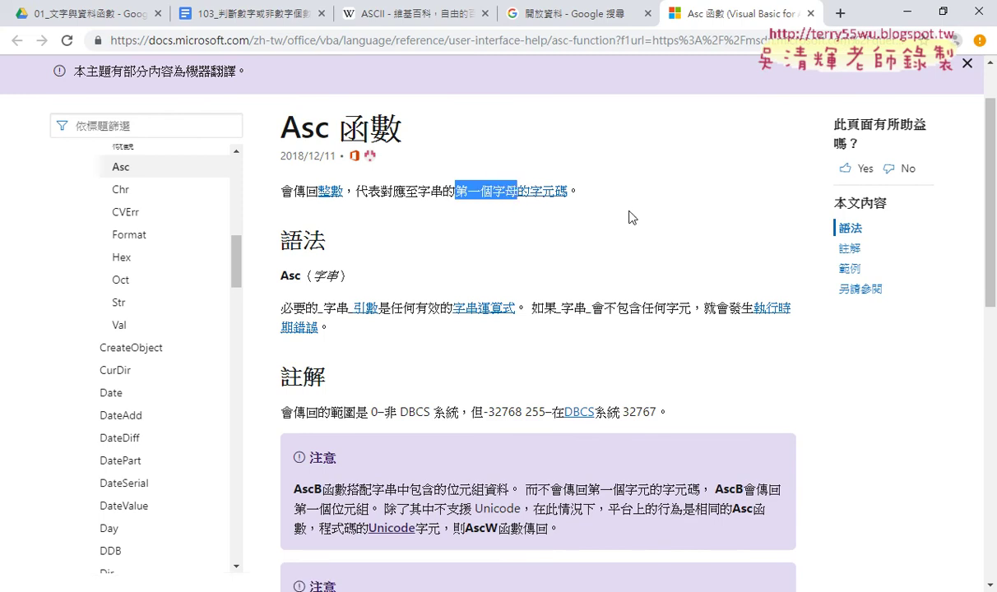
pyautogui.click(907, 11)
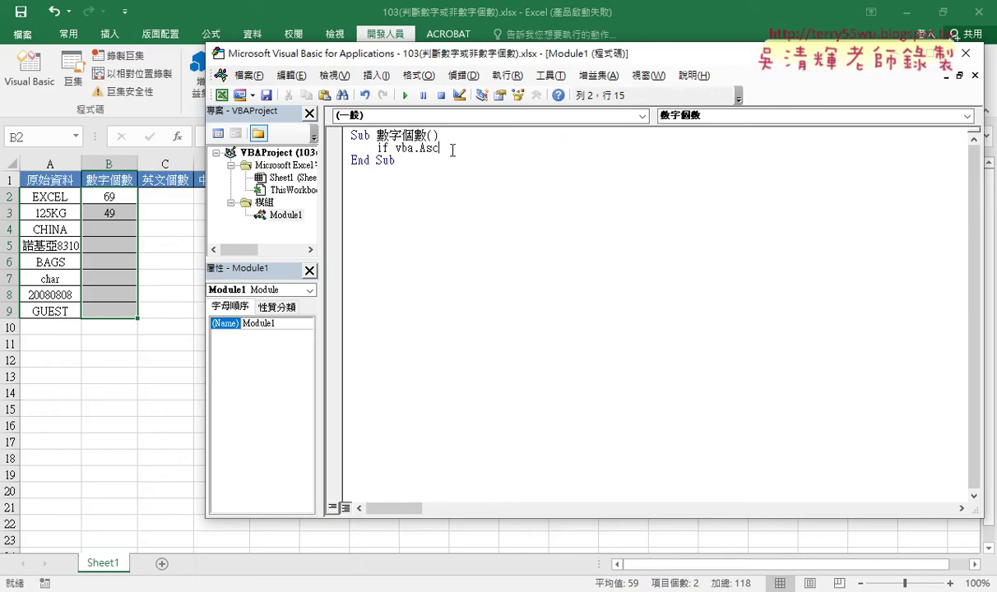
# Replace 'if' so line 2 begins cells(2,"B")=vba.Asc(.
pyautogui.moveTo(396, 147); pyautogui.dragTo(362, 140)
pyautogui.press('Delete')
pyautogui.write('ce')
pyautogui.write('lls')
pyautogui.write('(')
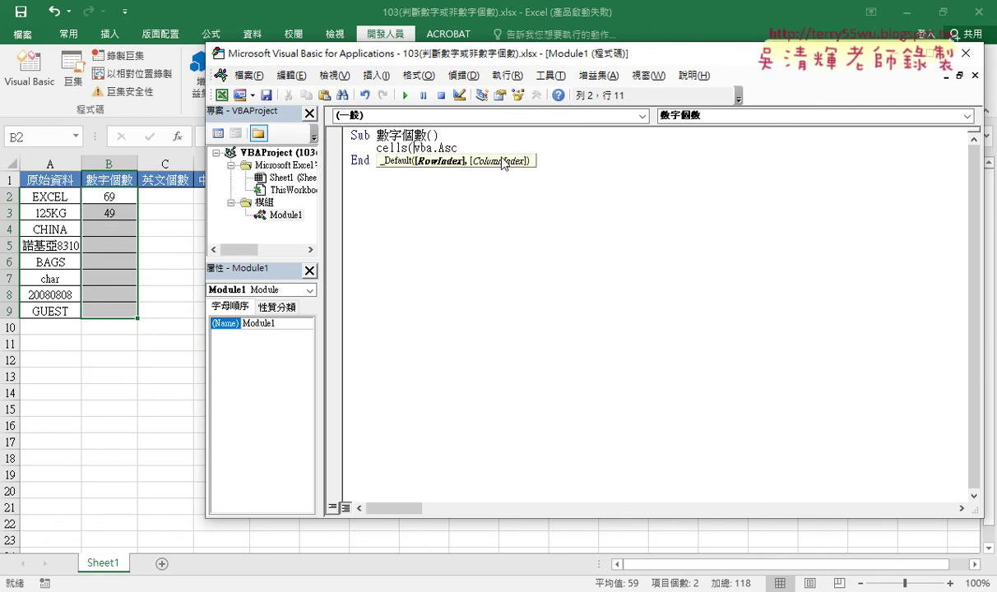
pyautogui.write('2')
pyautogui.write(',""')
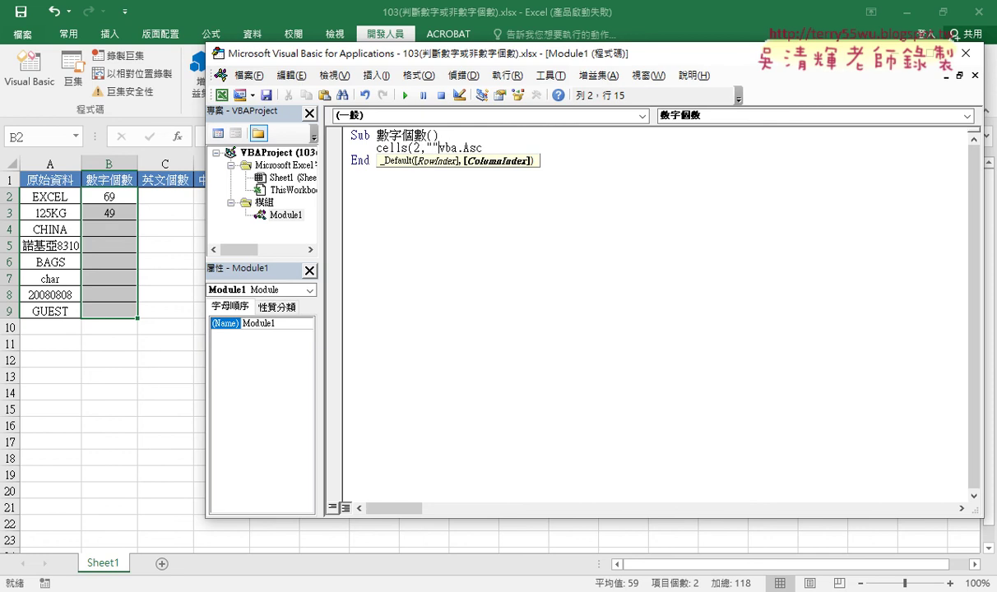
pyautogui.write('B')
pyautogui.write(')')
pyautogui.press('Delete')
pyautogui.write(')')
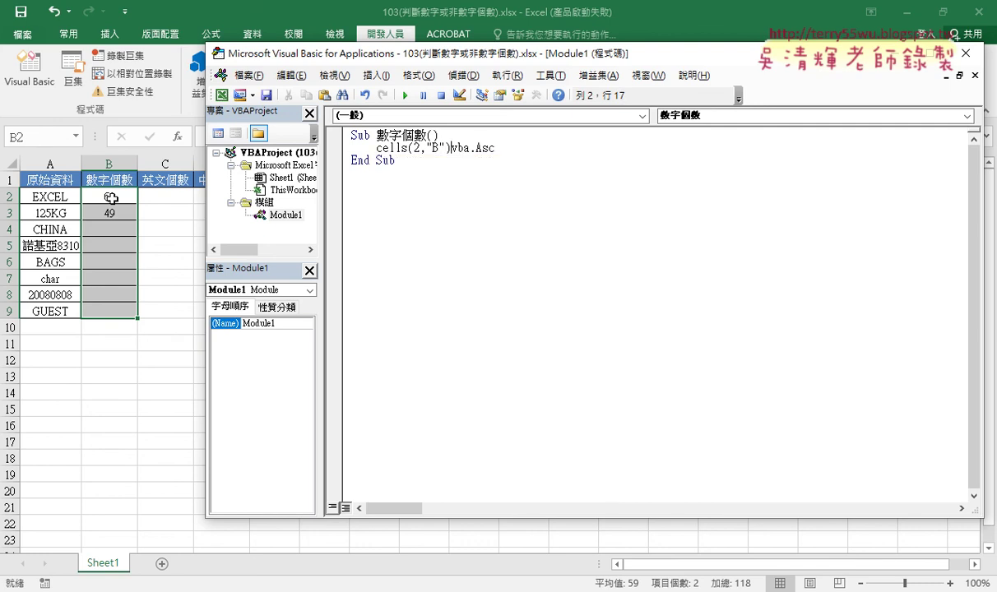
pyautogui.write('=')
pyautogui.press('Right')
pyautogui.press('Right')
pyautogui.press('Right')
pyautogui.press('Right')
pyautogui.press('Right')
pyautogui.press('Right')
pyautogui.write('(')
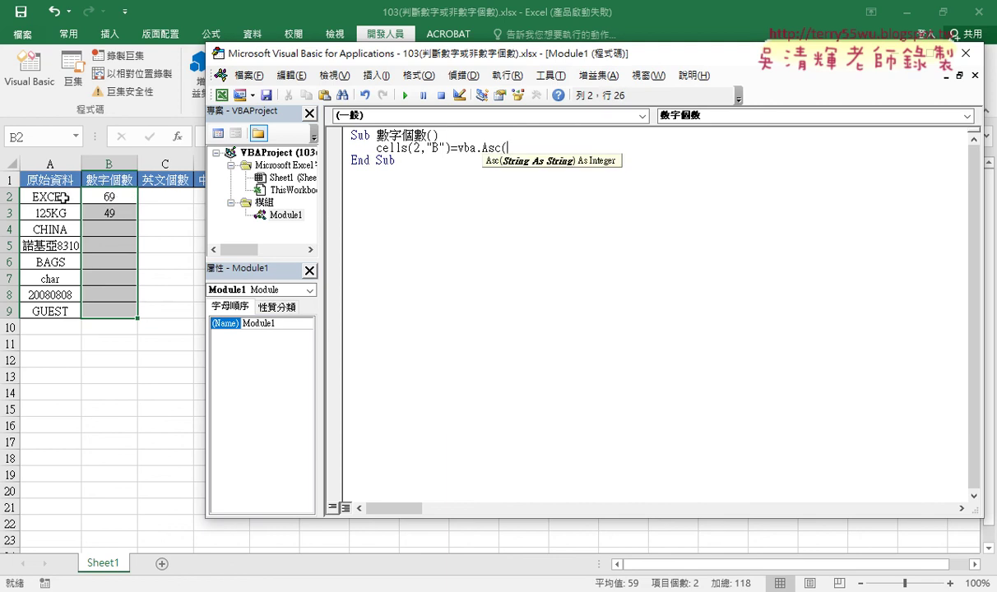
# Copy cells(2,"B") into the Asc parentheses, change B to A, and close the parenthesis.
pyautogui.moveTo(451, 149); pyautogui.dragTo(376, 148)
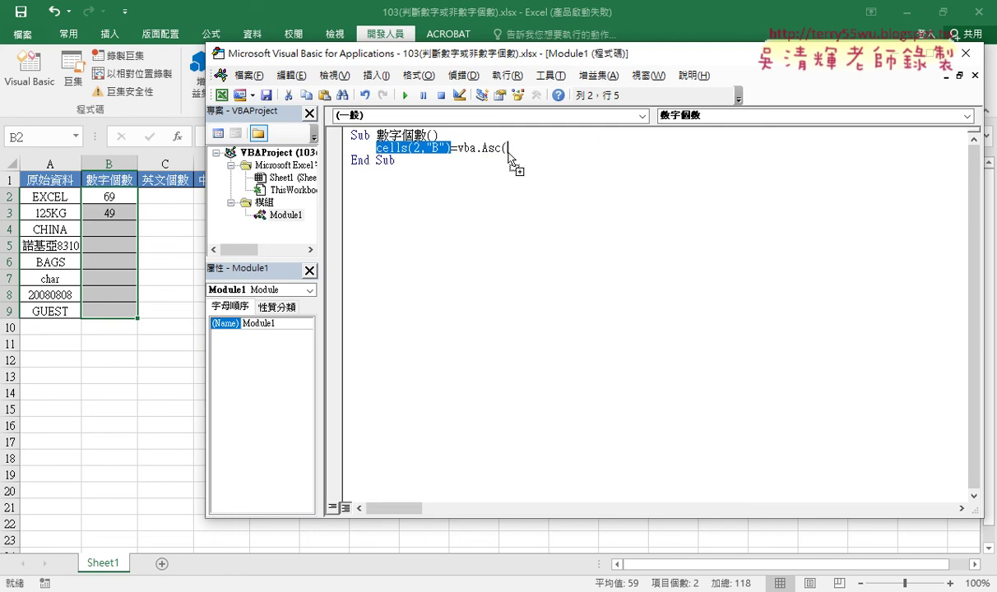
pyautogui.moveTo(398, 152); pyautogui.dragTo(507, 148)
pyautogui.doubleClick(566, 149)
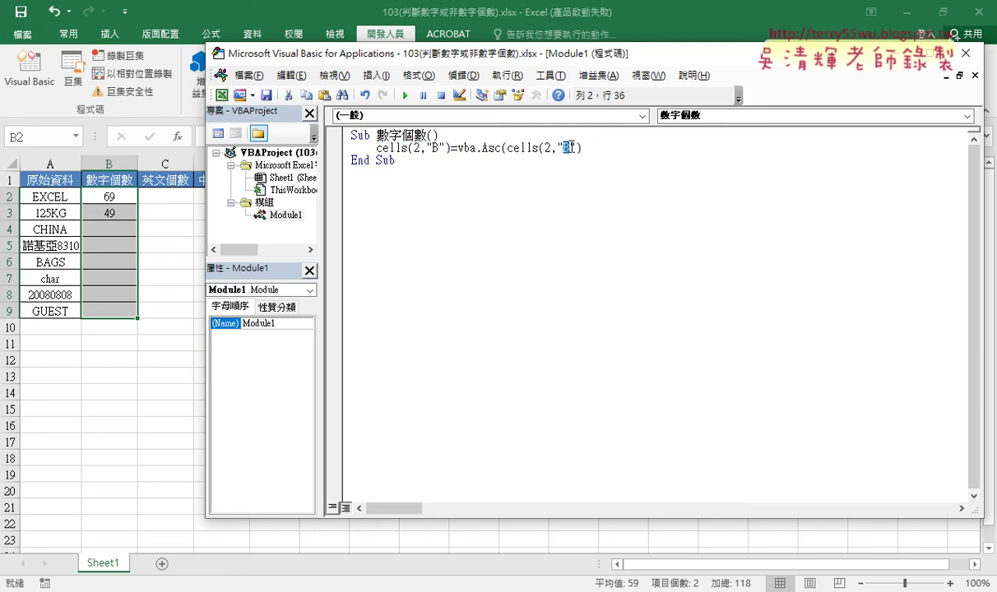
pyautogui.write('A')
pyautogui.click(595, 148)
pyautogui.write(')')
pyautogui.click(438, 181)
# Clear B2:B9 and run the macro from the editor so B2 shows 69.
pyautogui.moveTo(110, 186); pyautogui.dragTo(113, 306)
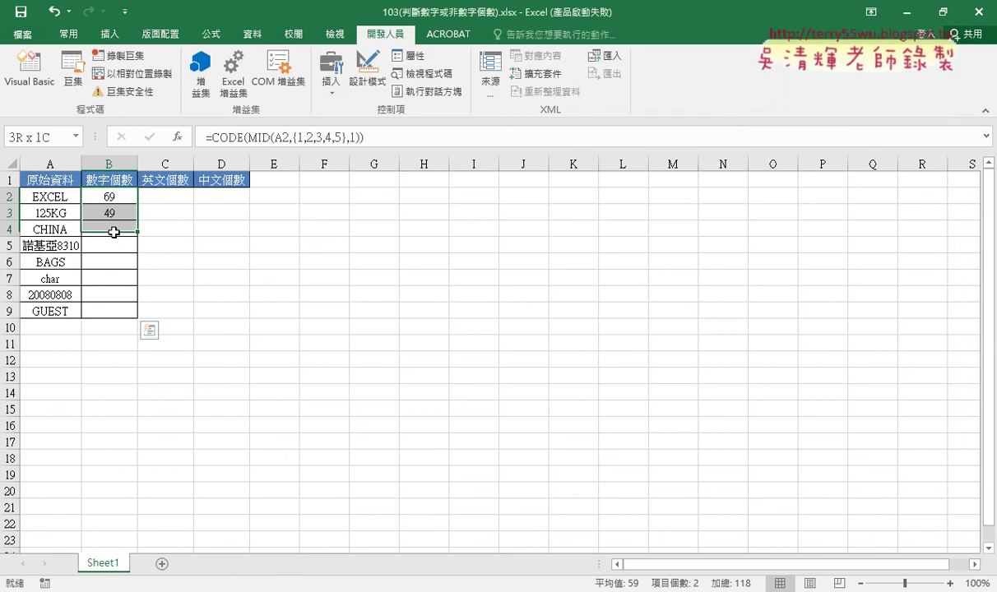
pyautogui.press('Delete')
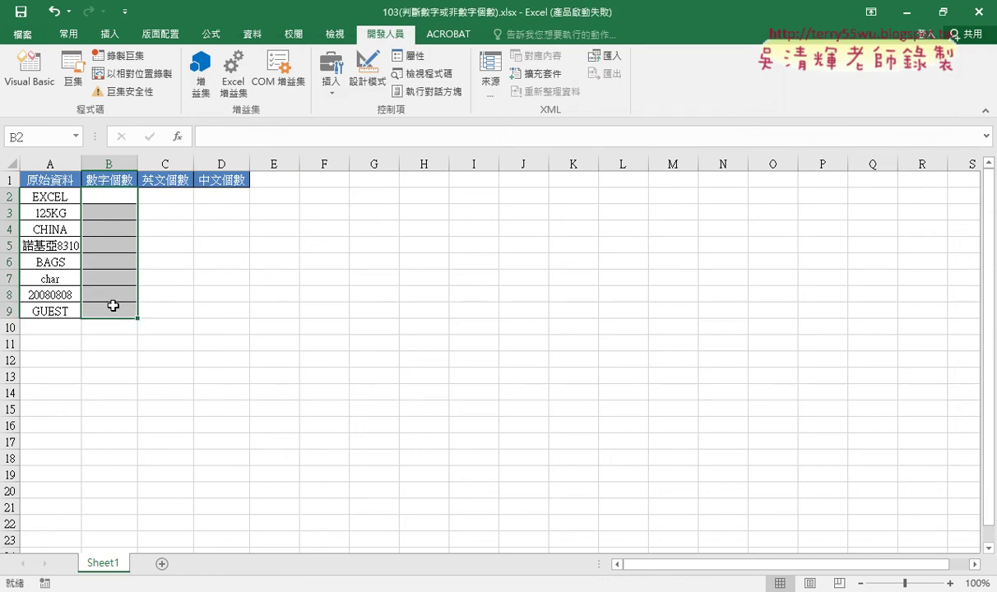
pyautogui.click(29, 68)
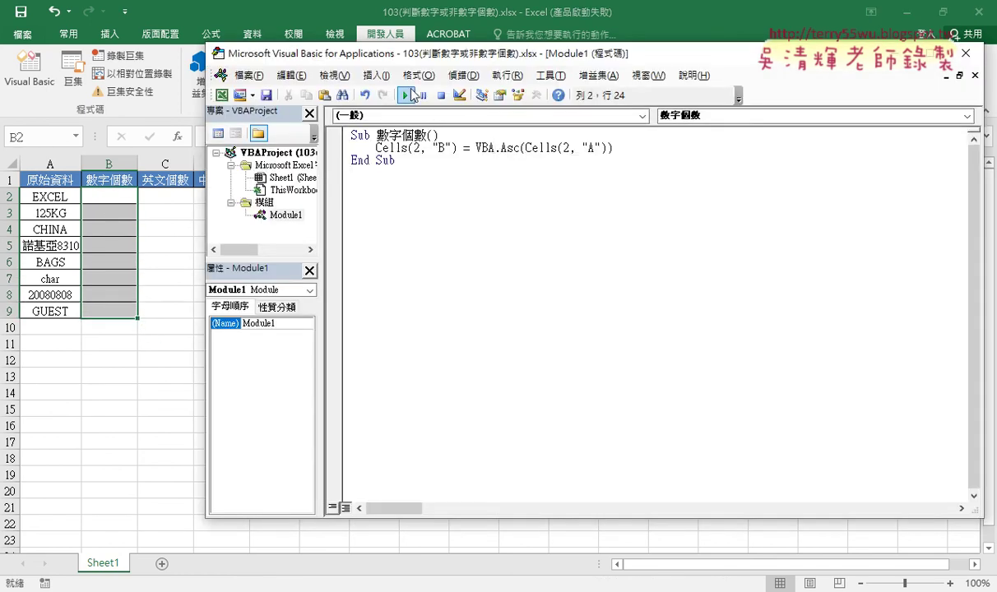
pyautogui.click(409, 96)
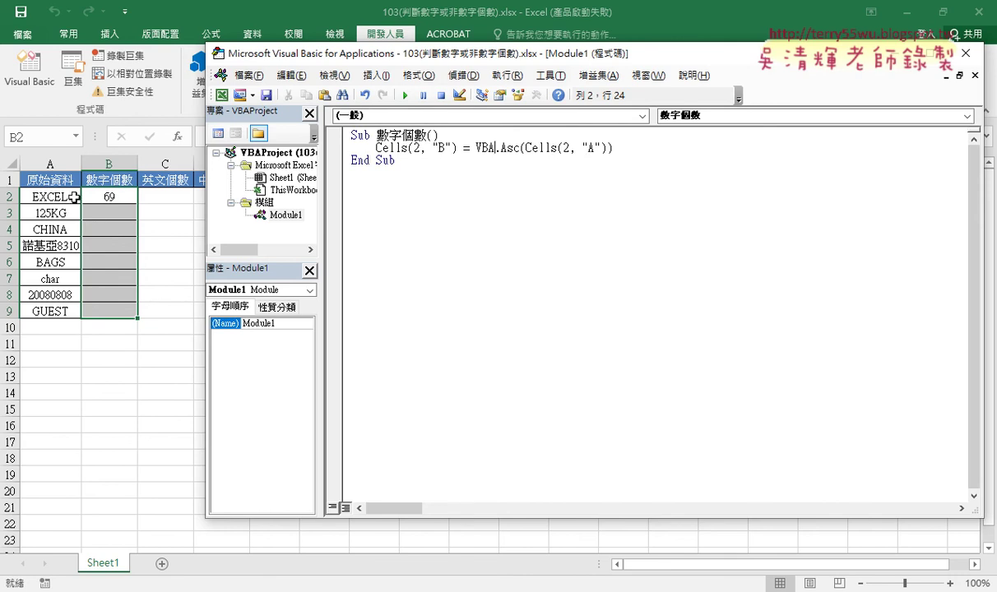
pyautogui.moveTo(528, 147); pyautogui.dragTo(607, 147)
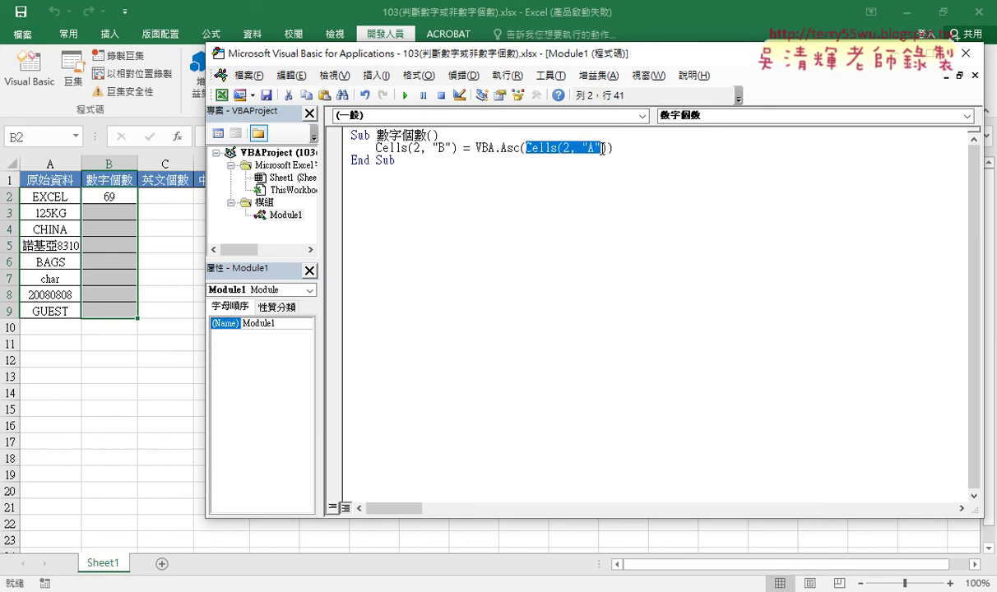
# Wrap Cells(2, "A") in Mid(..., 2, 1) inside Asc and run the macro.
pyautogui.click(524, 148)
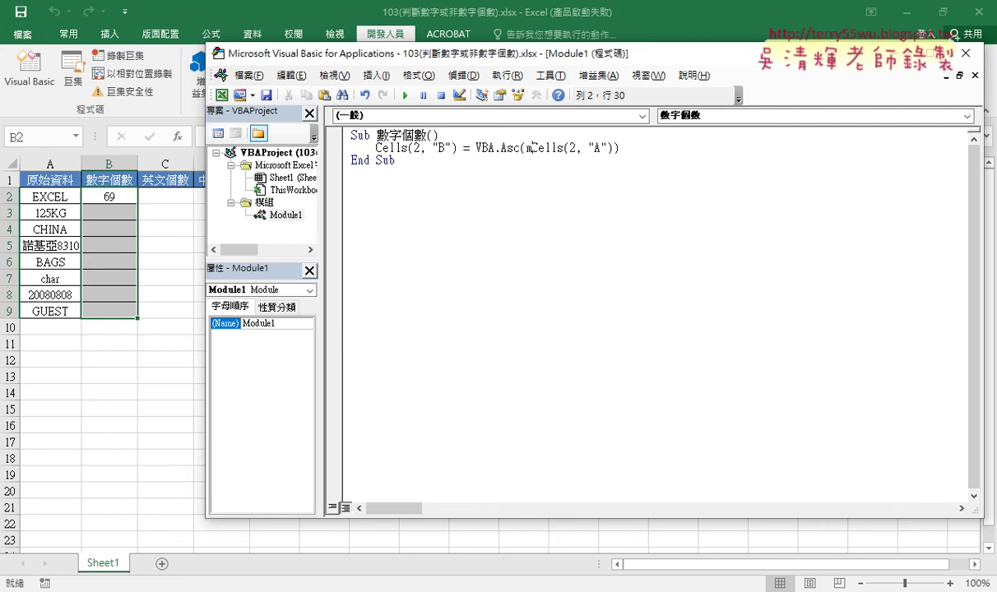
pyautogui.write('mid')
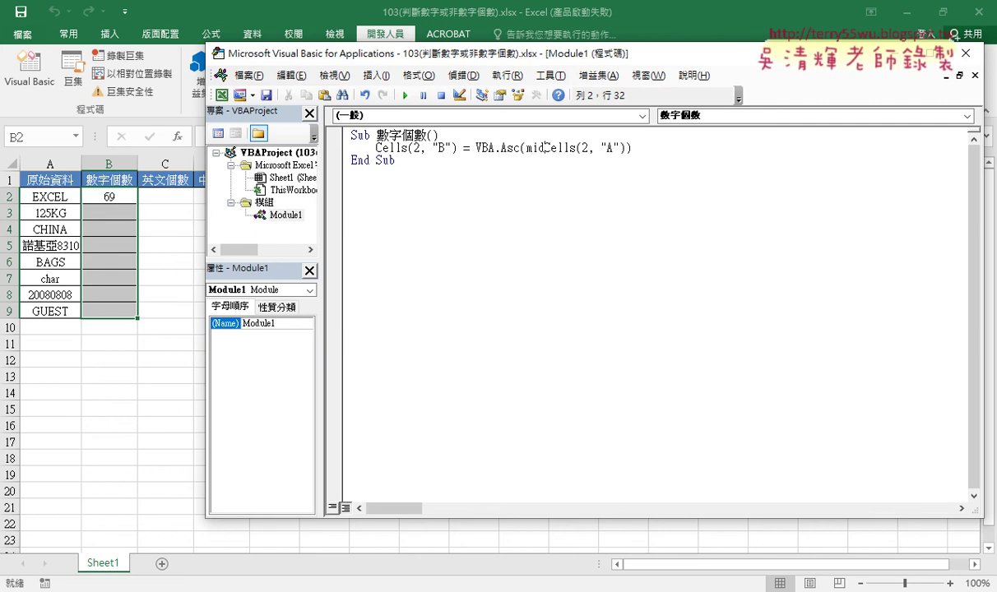
pyautogui.write('(')
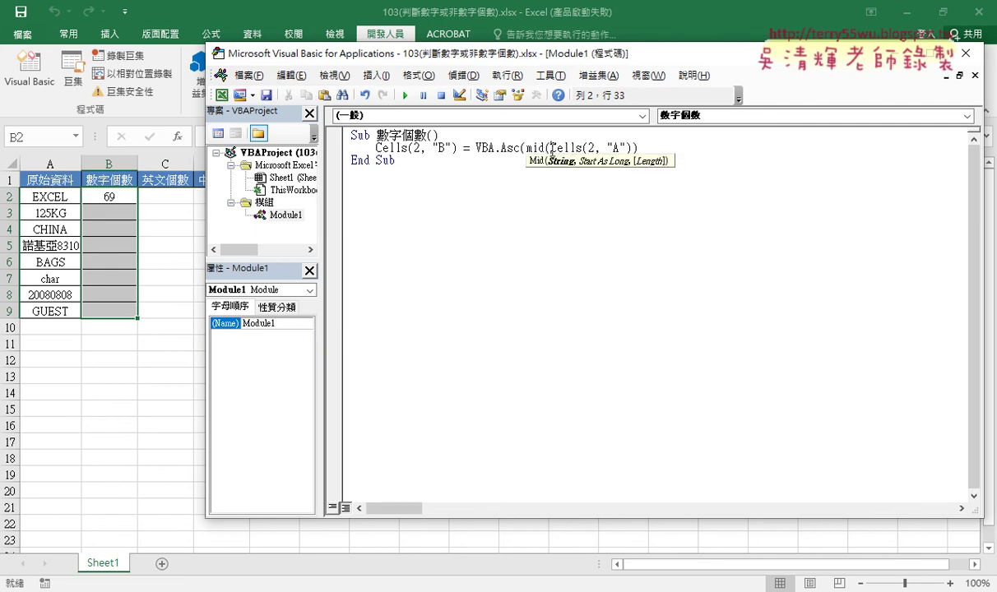
pyautogui.moveTo(550, 148); pyautogui.dragTo(633, 148)
pyautogui.click(636, 148)
pyautogui.write(')')
pyautogui.write(',2')
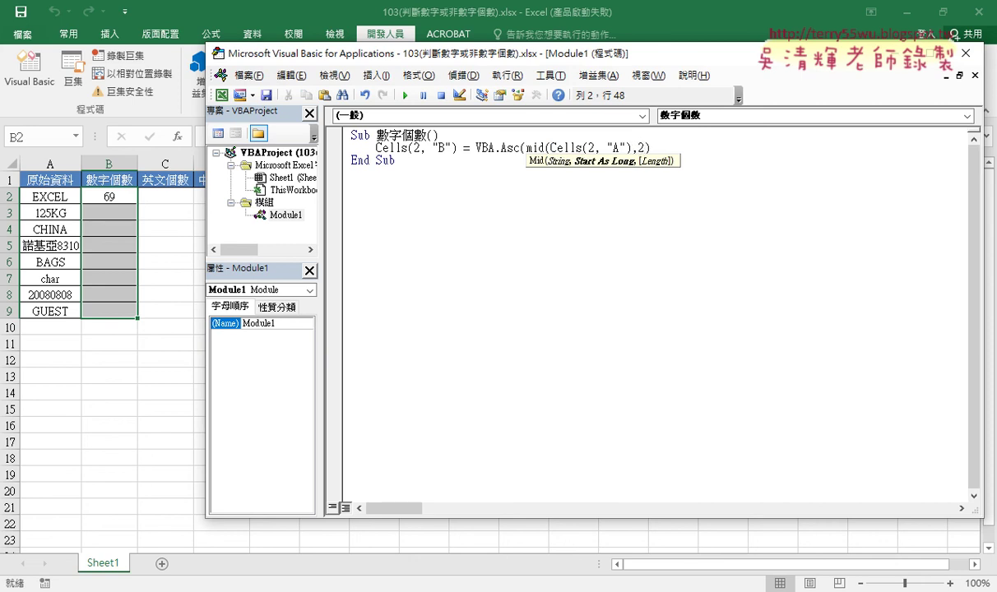
pyautogui.write(',1')
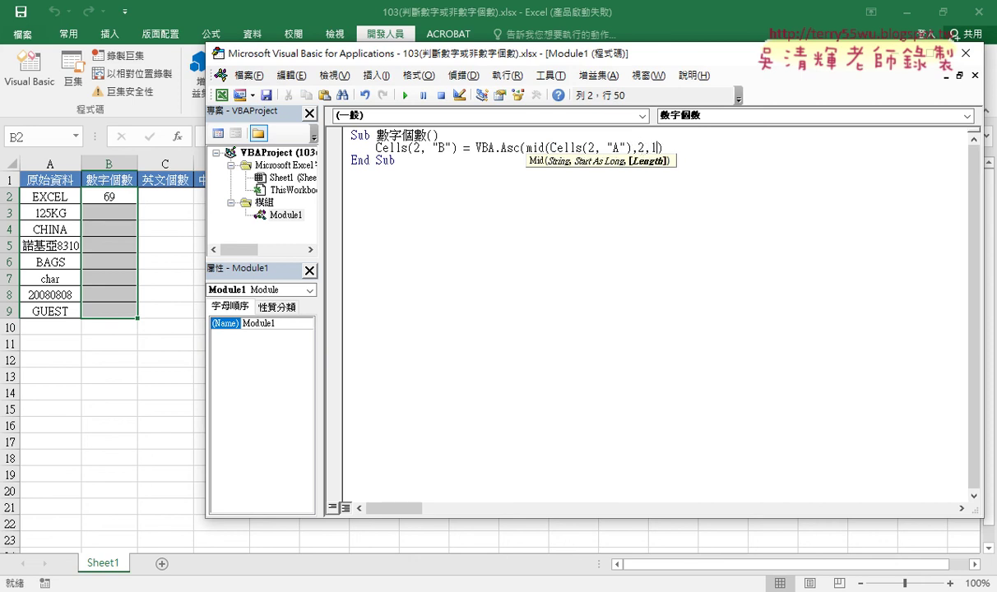
pyautogui.write(')')
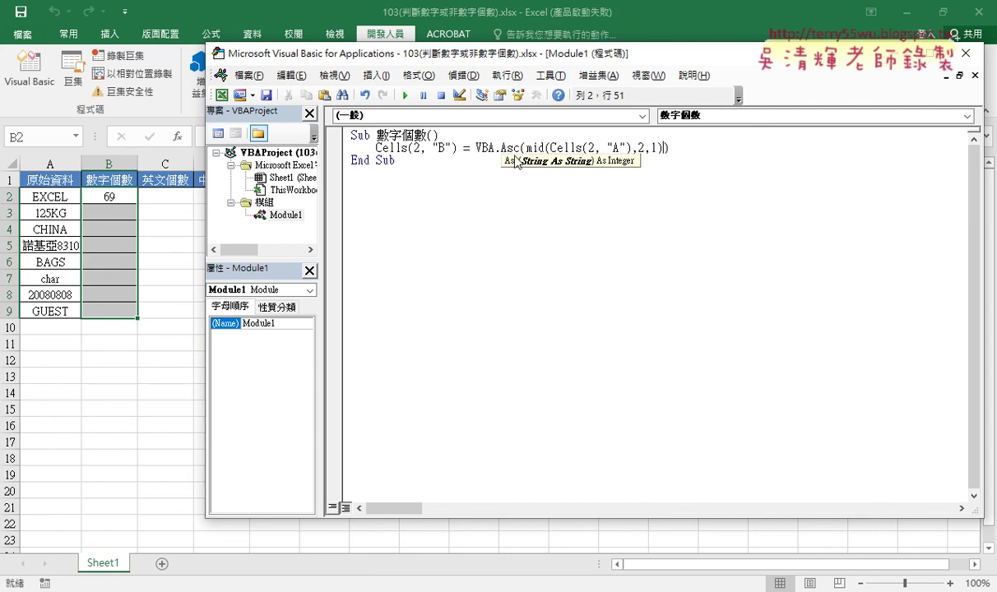
pyautogui.moveTo(527, 148); pyautogui.dragTo(658, 148)
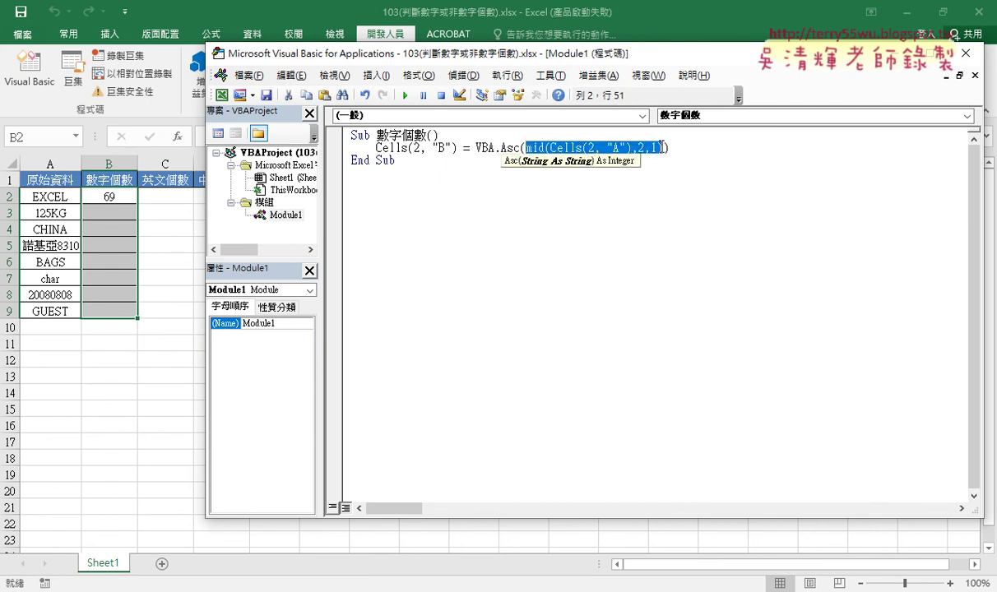
pyautogui.click(439, 144)
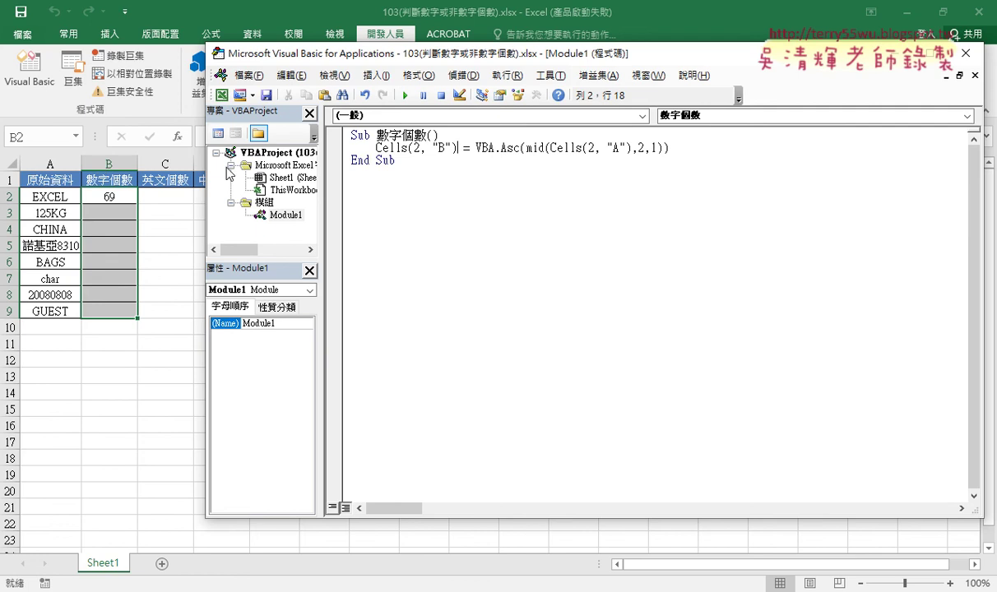
pyautogui.click(406, 97)
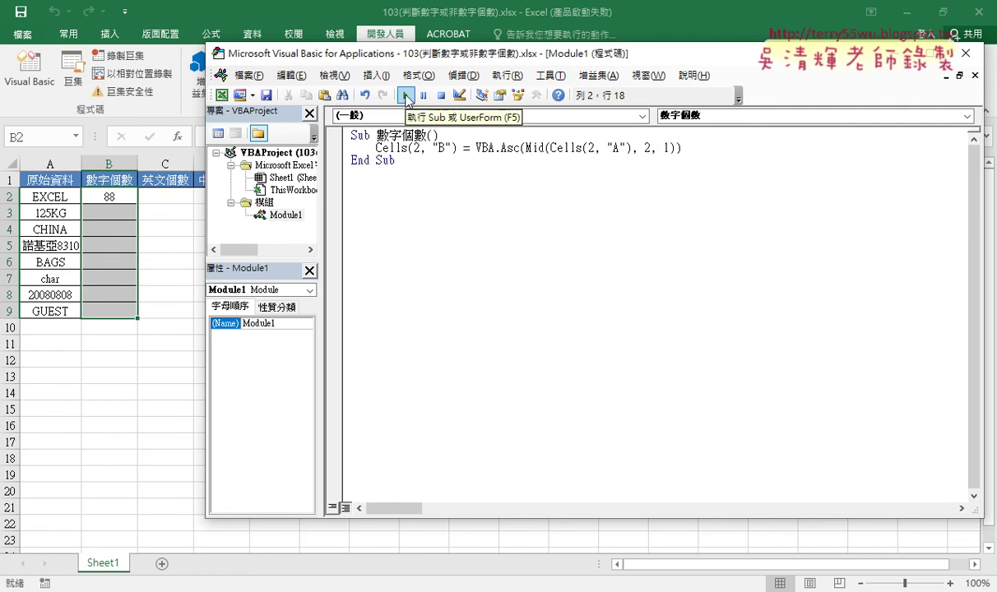
# Change Mid's start position from 2 to 3 and rerun, so B2 shows 67.
pyautogui.doubleClick(647, 149)
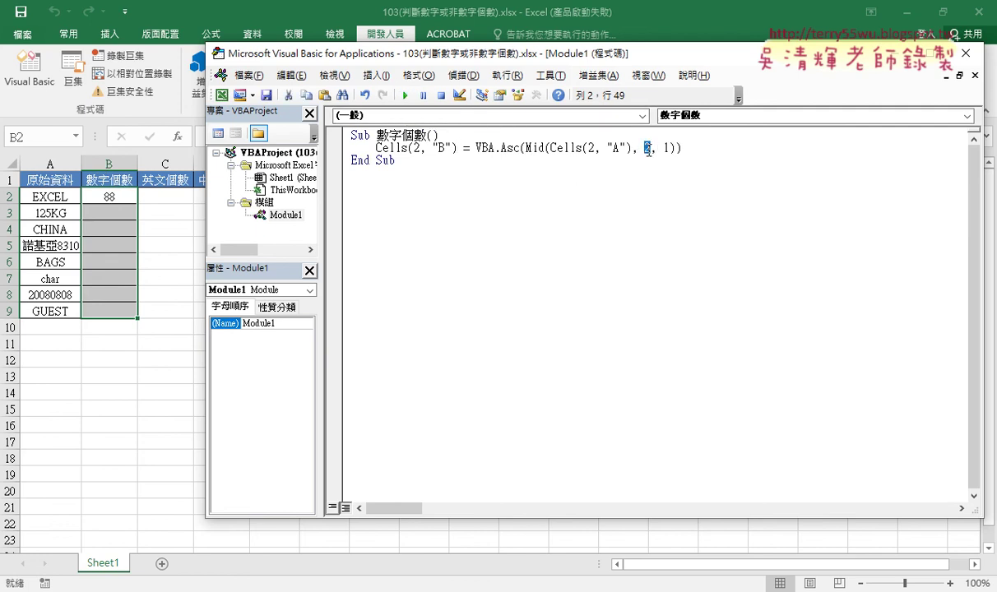
pyautogui.write('3')
pyautogui.click(406, 97)
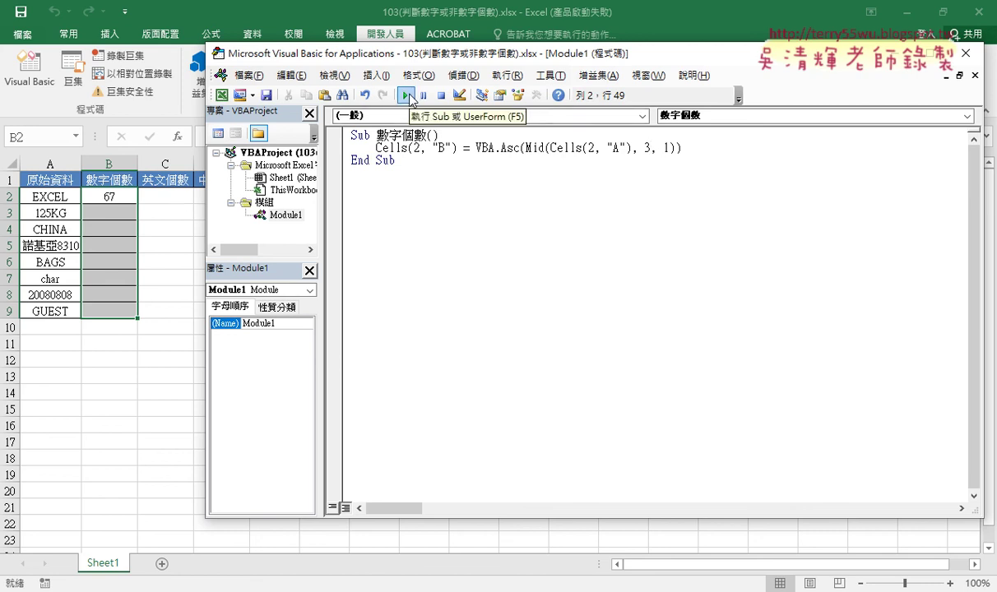
pyautogui.doubleClick(646, 148)
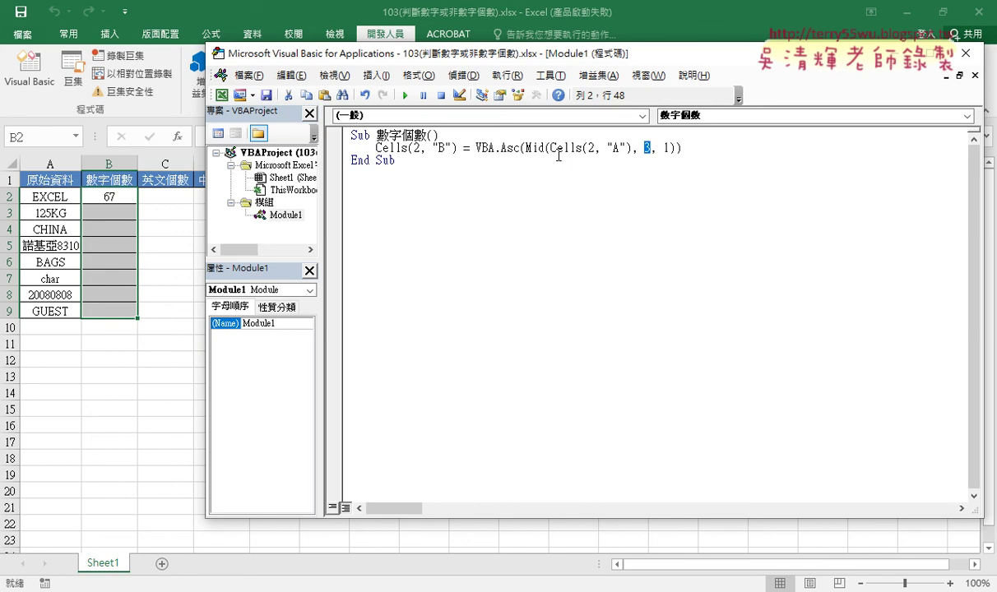
# Enclose the Cells statement in a For j = 1 To 5 … Next loop and indent it.
pyautogui.click(457, 135)
pyautogui.press('Return')
pyautogui.press('Return')
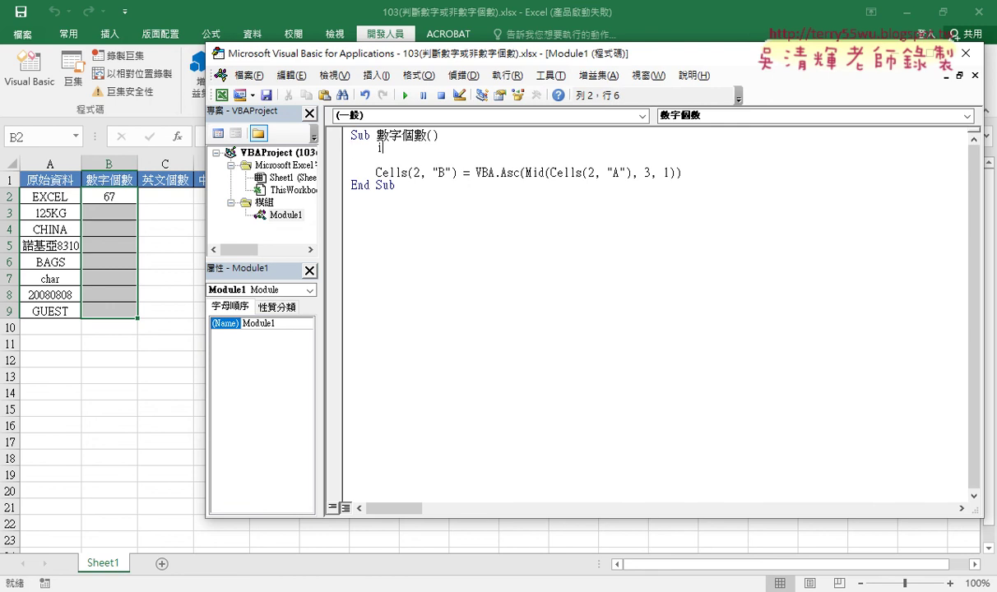
pyautogui.write('if')
pyautogui.press('BackSpace')
pyautogui.press('BackSpace')
pyautogui.write('for ')
pyautogui.write('j')
pyautogui.write('=1 ')
pyautogui.write('to')
pyautogui.write('5')
pyautogui.press('Return')
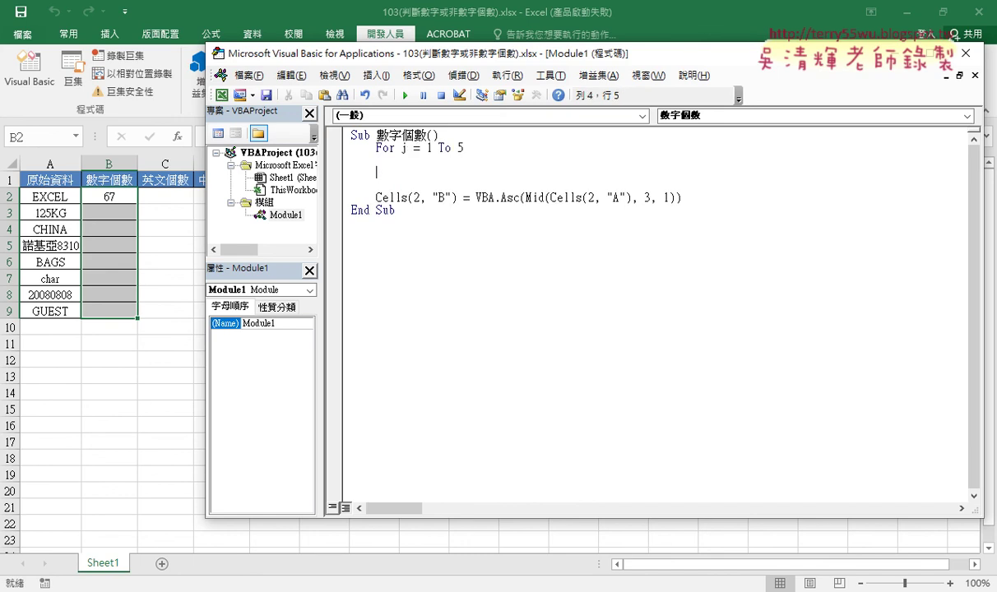
pyautogui.write('next')
pyautogui.moveTo(682, 197)
pyautogui.mouseDown()
pyautogui.moveTo(376, 198)
pyautogui.moveTo(392, 161)
pyautogui.mouseUp()
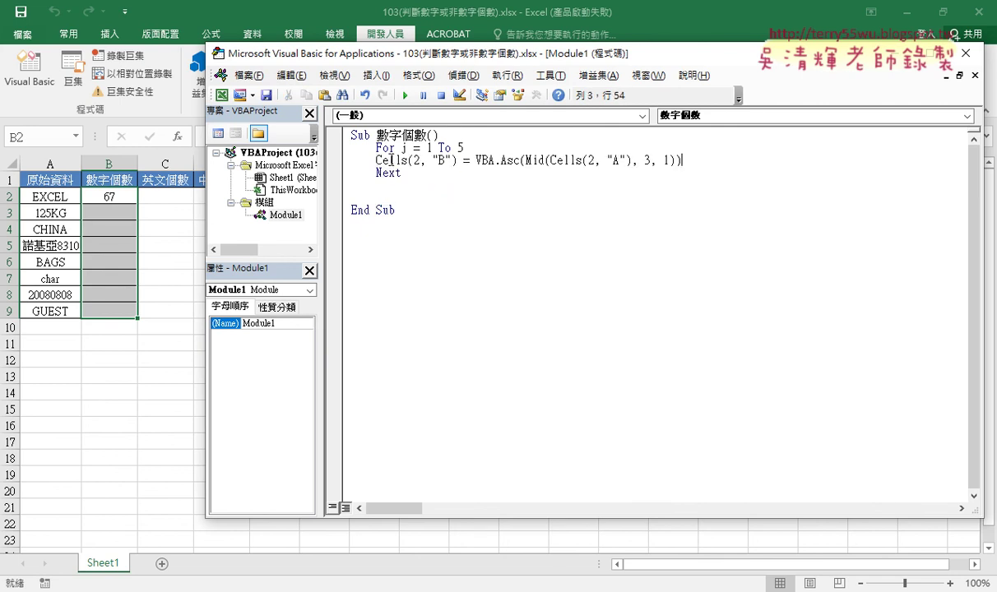
pyautogui.press('Tab')
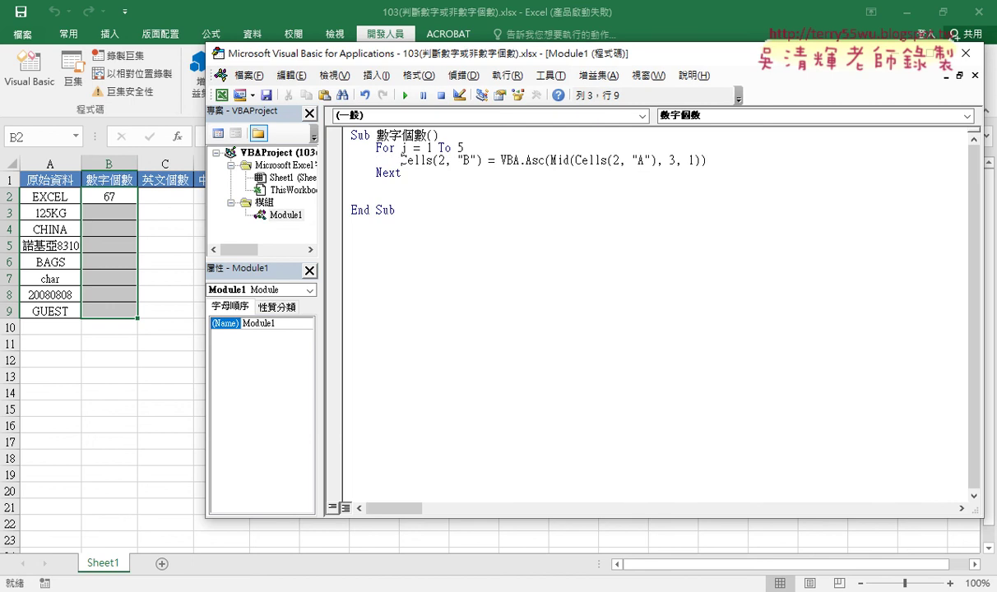
# Replace Mid's fixed start 3 with j and remove the blank lines before End Sub.
pyautogui.click(671, 161)
pyautogui.doubleClick(671, 162)
pyautogui.write('j')
pyautogui.click(523, 175)
pyautogui.press('Delete')
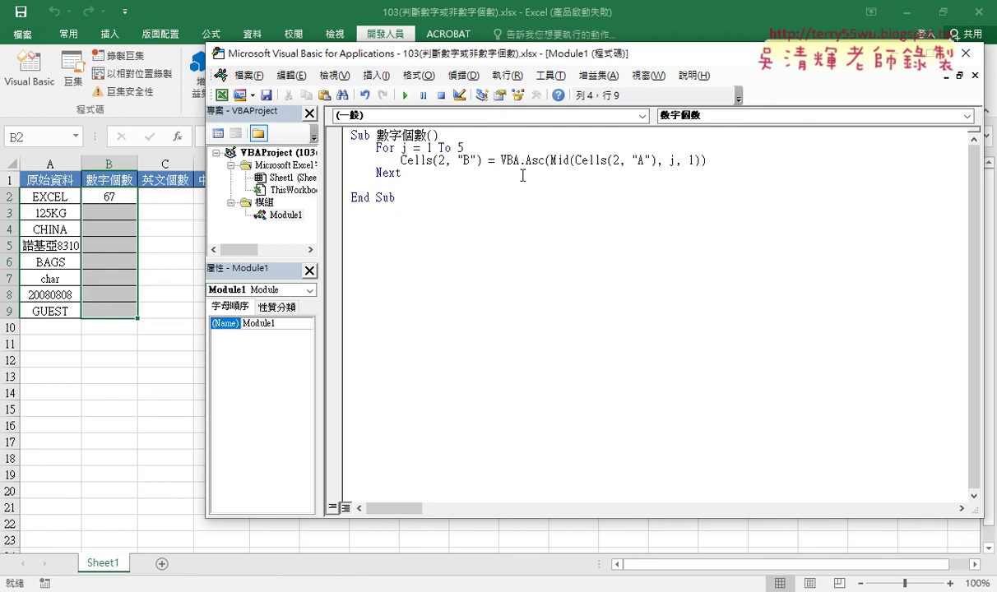
pyautogui.press('Delete')
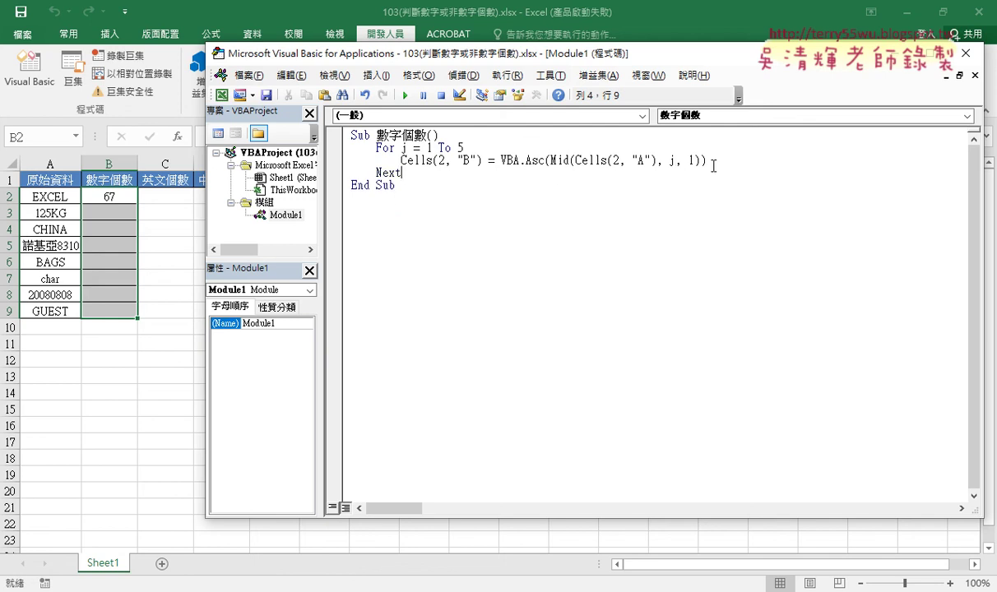
pyautogui.moveTo(707, 159); pyautogui.dragTo(401, 161)
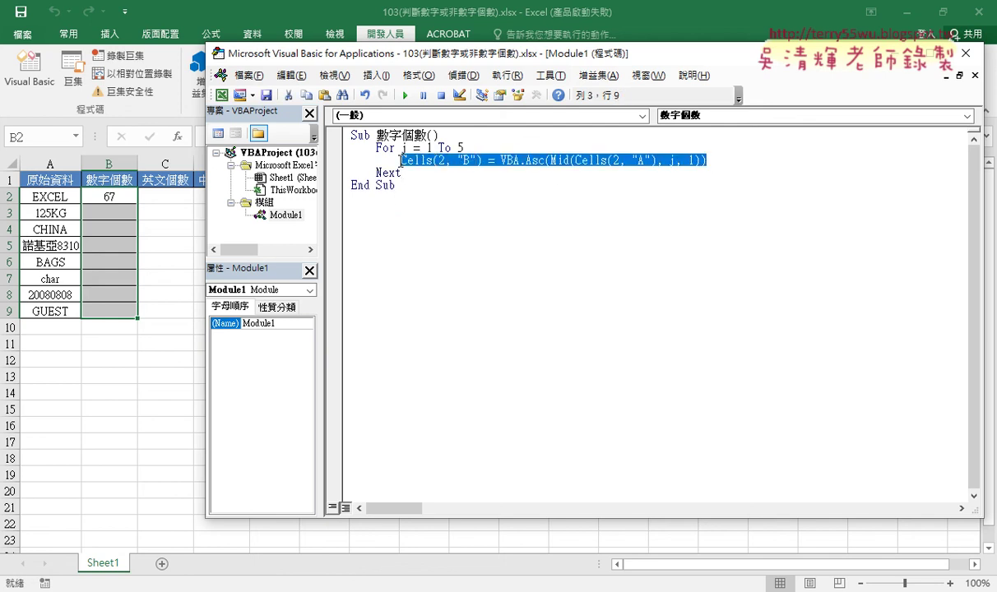
# Replace Cells(2, "B") = with If and build the condition Asc(...) > 48 And Asc(...) < 58.
pyautogui.click(475, 160)
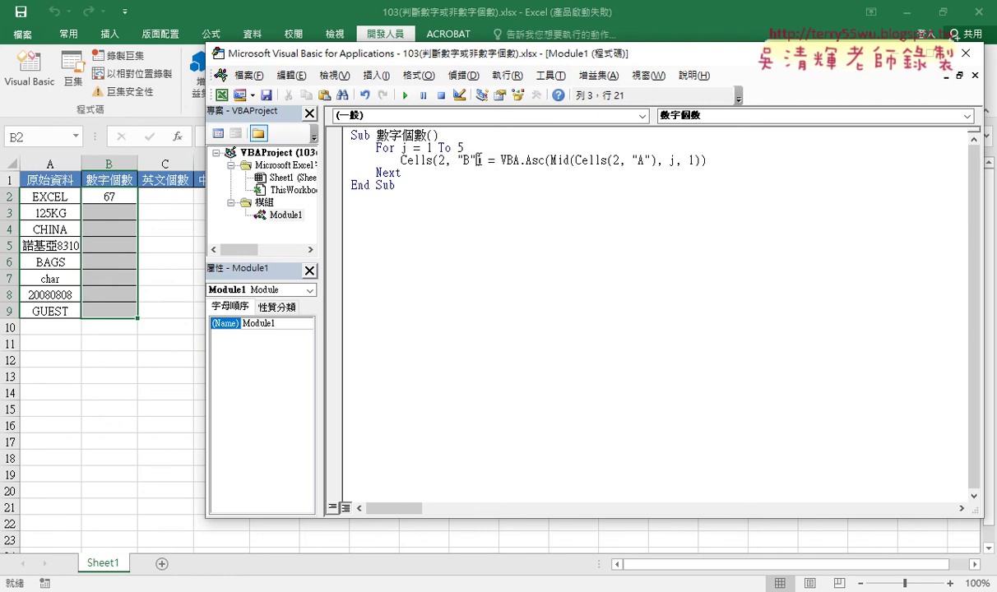
pyautogui.moveTo(482, 160); pyautogui.dragTo(401, 159)
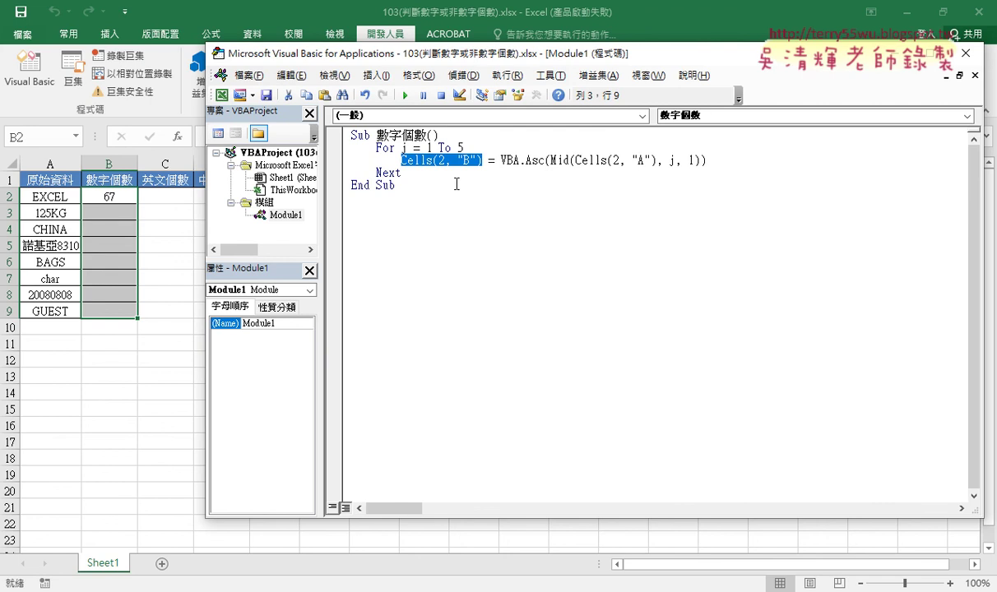
pyautogui.moveTo(477, 160)
pyautogui.mouseDown()
pyautogui.moveTo(384, 160)
pyautogui.moveTo(506, 167)
pyautogui.mouseUp()
pyautogui.write('i')
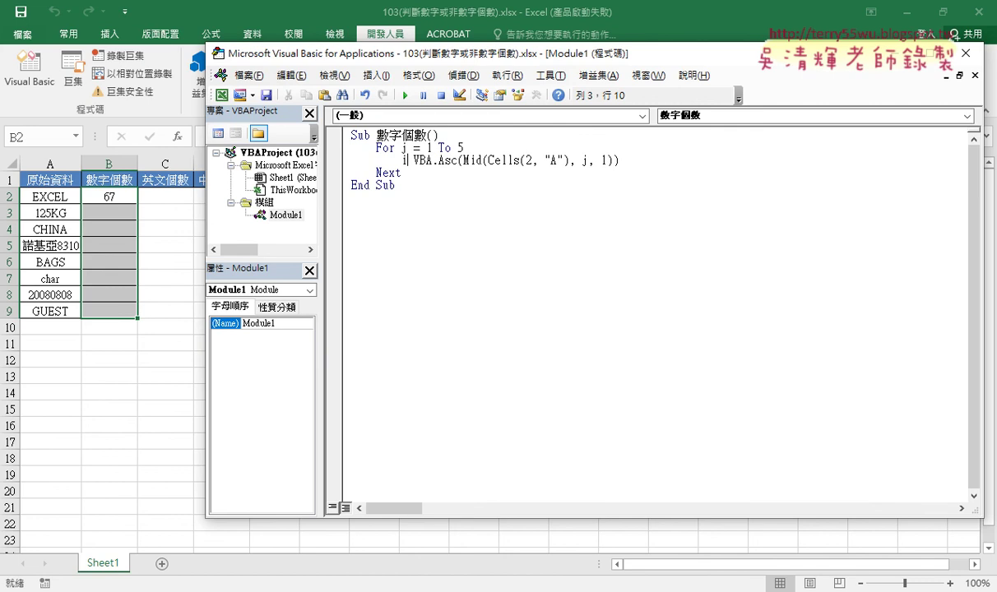
pyautogui.write('f')
pyautogui.moveTo(420, 160); pyautogui.dragTo(627, 158)
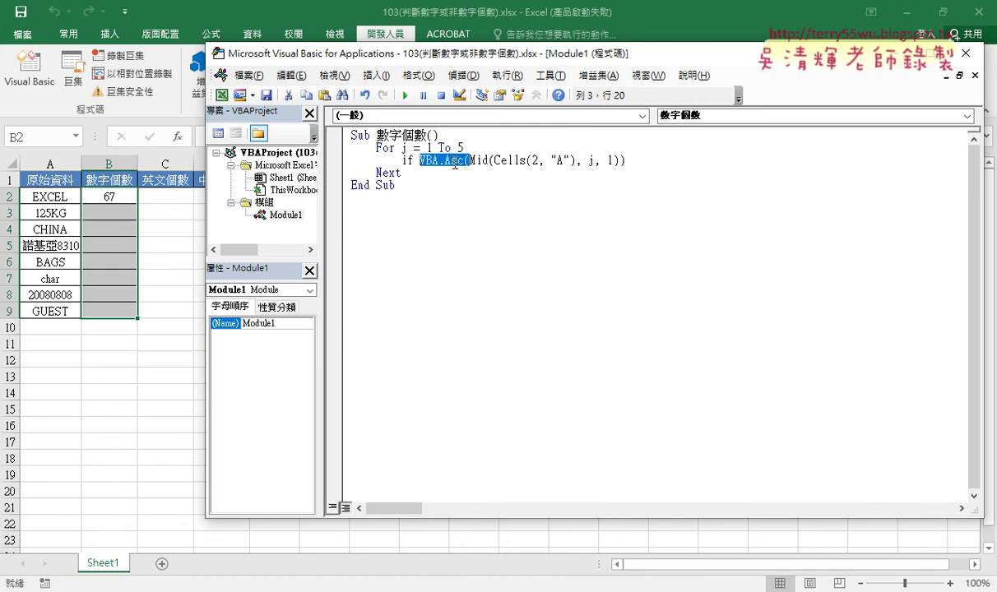
pyautogui.click(629, 159)
pyautogui.write('>')
pyautogui.write('48 a')
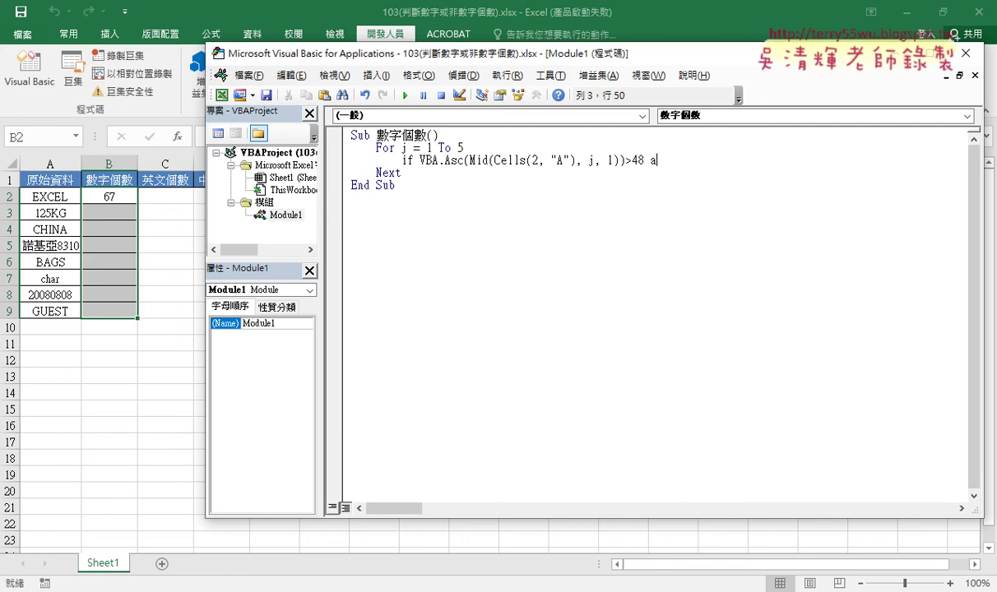
pyautogui.write('nd')
pyautogui.moveTo(626, 160); pyautogui.dragTo(415, 160)
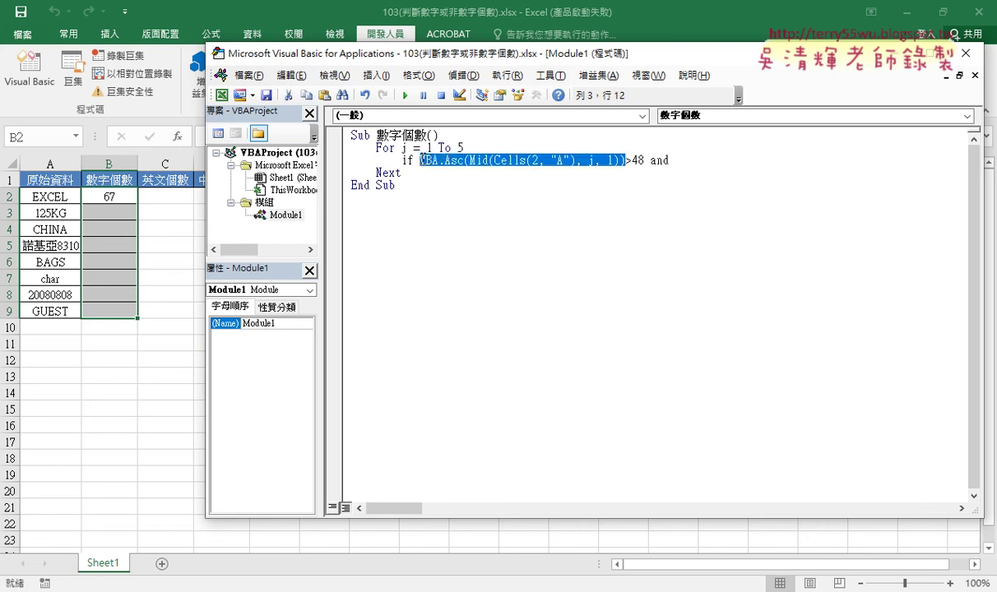
pyautogui.moveTo(476, 159); pyautogui.dragTo(678, 167)
pyautogui.write('<')
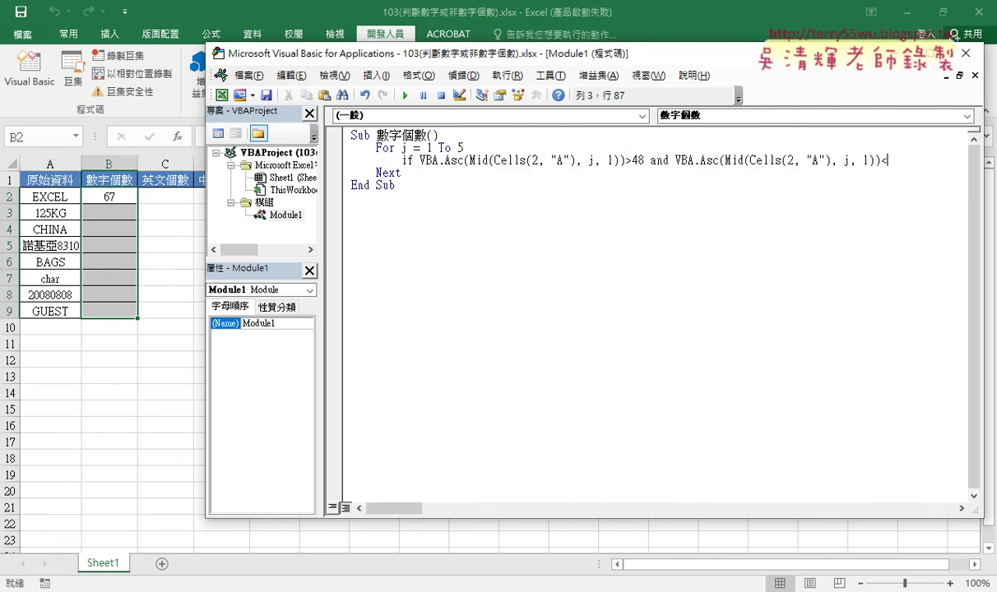
pyautogui.write('58')
# End the If line with Then, add End If below, and indent the empty body line.
pyautogui.moveTo(625, 161); pyautogui.dragTo(420, 160)
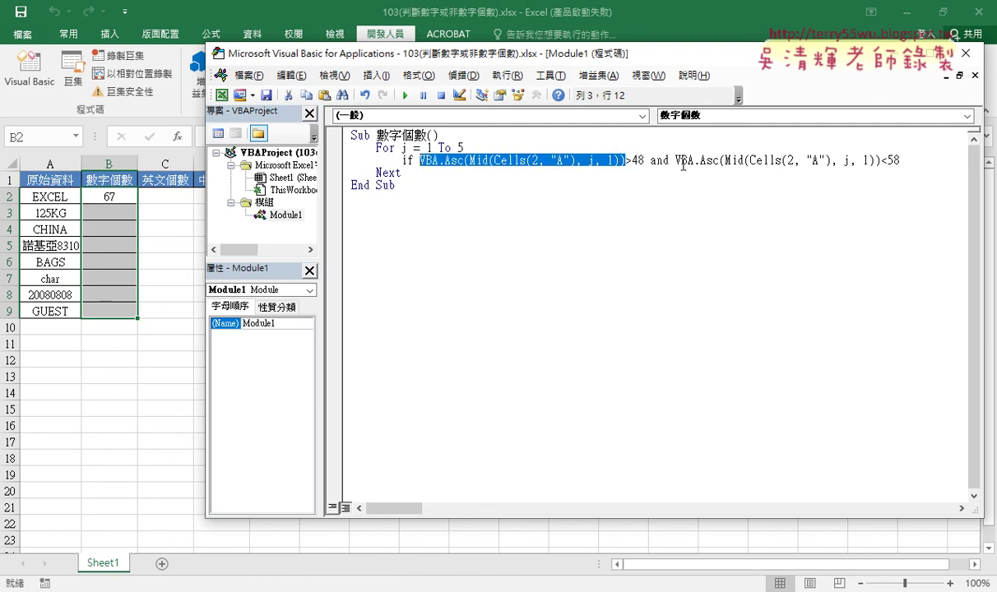
pyautogui.moveTo(881, 160); pyautogui.dragTo(680, 160)
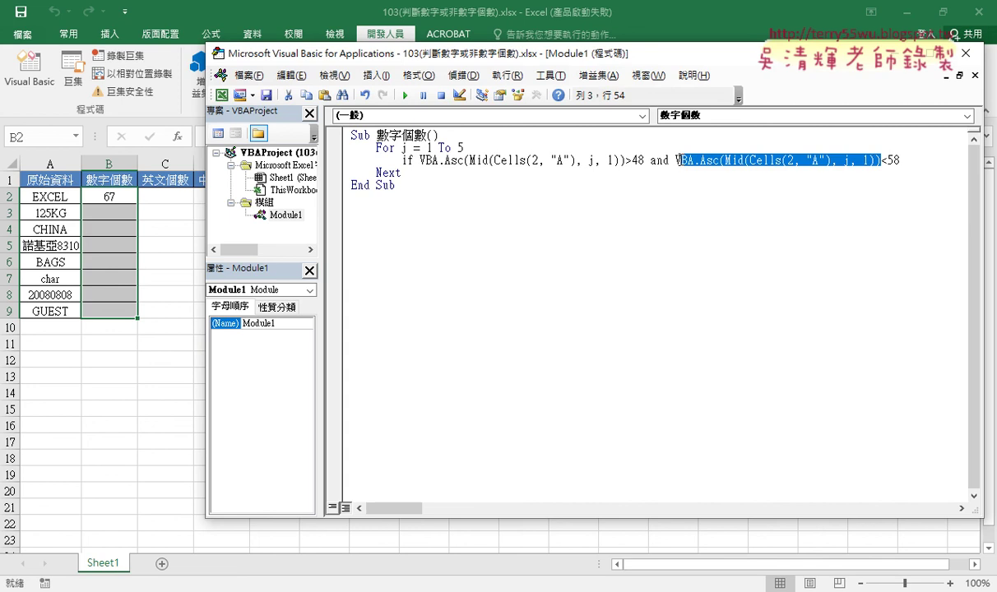
pyautogui.click(906, 161)
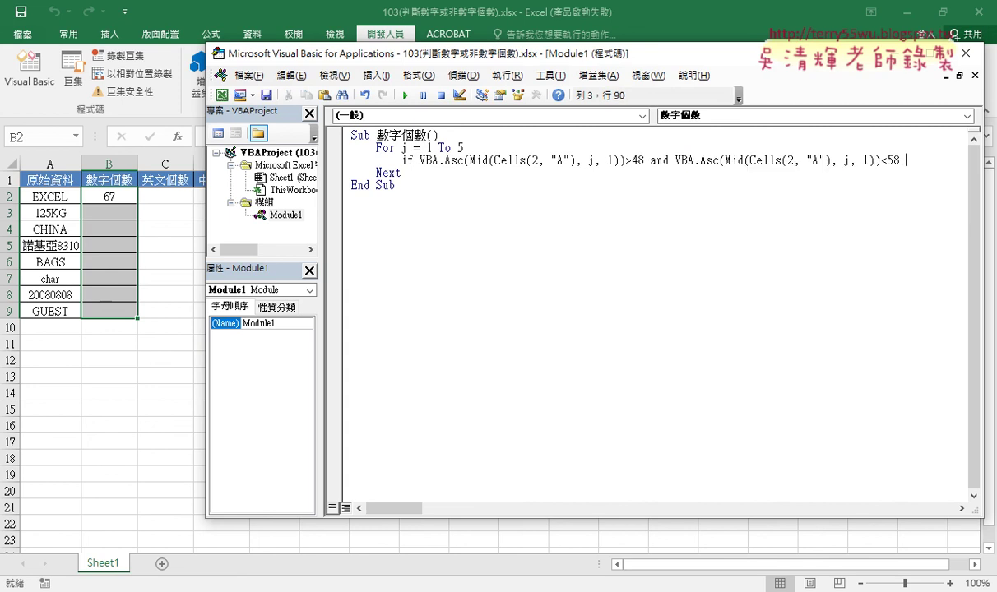
pyautogui.write('the')
pyautogui.write('n')
pyautogui.press('Return')
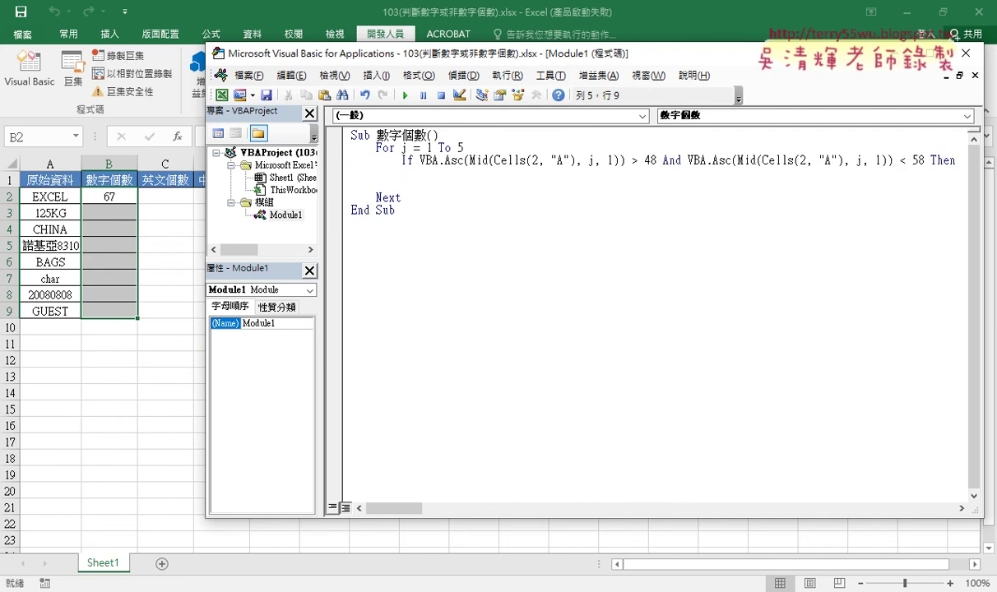
pyautogui.write('end ')
pyautogui.write('if')
pyautogui.click(594, 169)
pyautogui.press('Tab')
# Add Count = Count + 1 inside the If block.
pyautogui.write('co')
pyautogui.write('unt')
pyautogui.write('=cou')
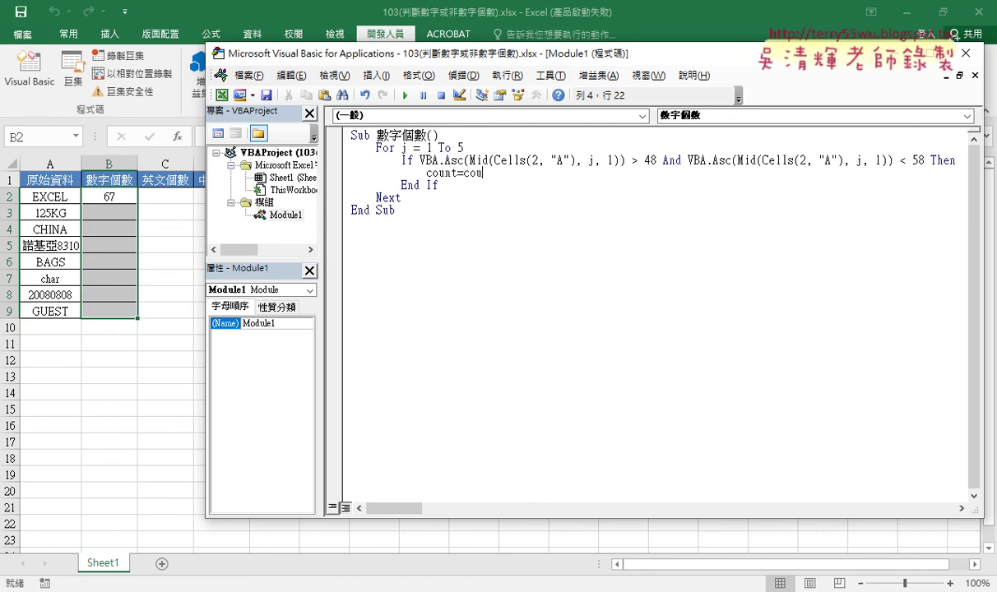
pyautogui.write('nt+1')
pyautogui.click(449, 247)
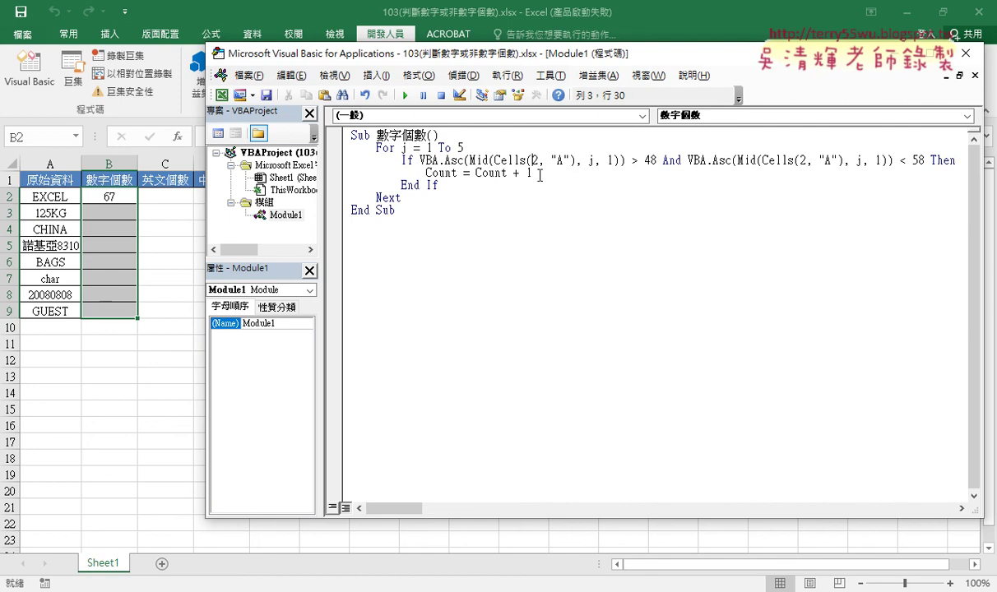
pyautogui.moveTo(533, 172); pyautogui.dragTo(425, 173)
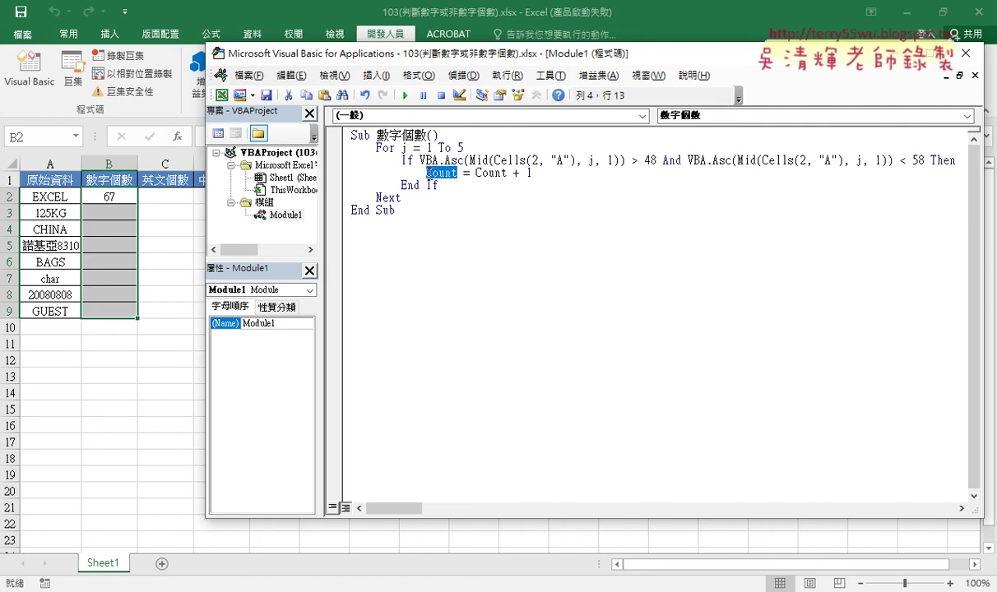
# Initialise Count = 0 on a new line under the Sub header, and add a blank line after Next.
pyautogui.click(444, 136)
pyautogui.press('Return')
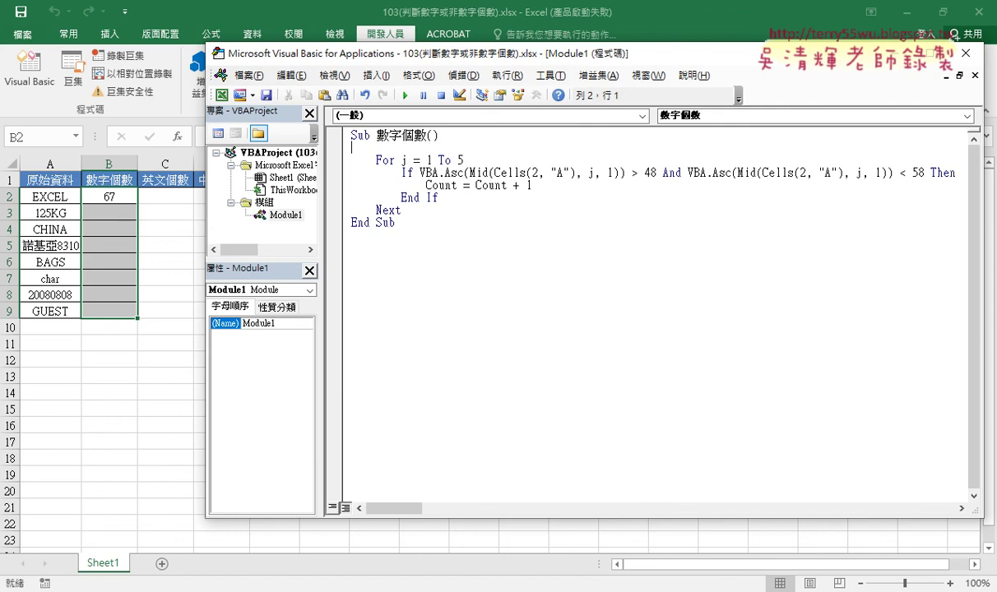
pyautogui.click(429, 186)
pyautogui.tripleClick(429, 186)
pyautogui.doubleClick(429, 186)
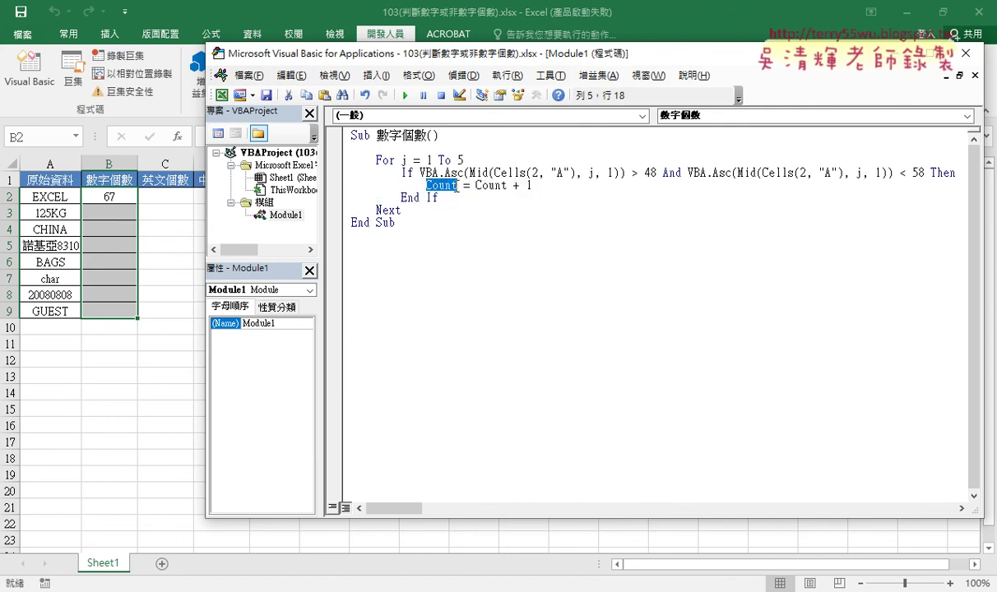
pyautogui.hotkey('ctrl', 'c')
pyautogui.click(353, 148)
pyautogui.hotkey('ctrl', 'v')
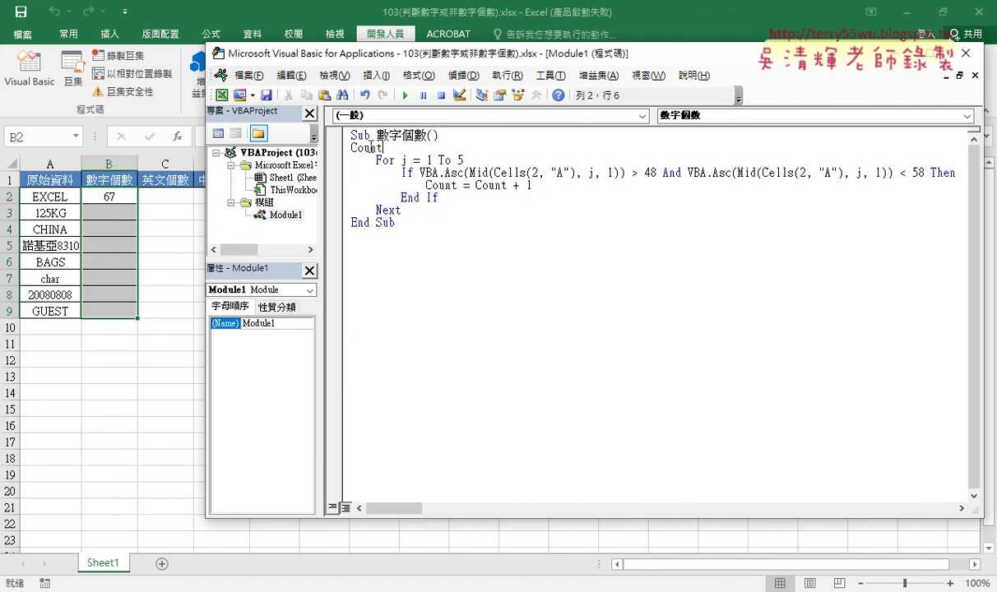
pyautogui.click(351, 146)
pyautogui.press('Tab')
pyautogui.press('End')
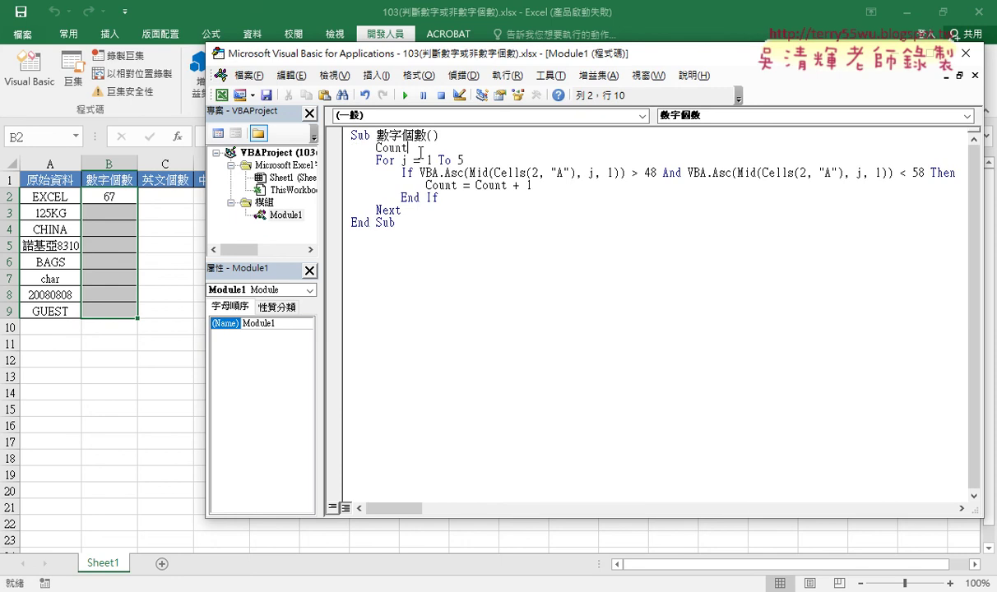
pyautogui.write('= 0')
pyautogui.click(415, 177)
pyautogui.moveTo(432, 148); pyautogui.dragTo(370, 148)
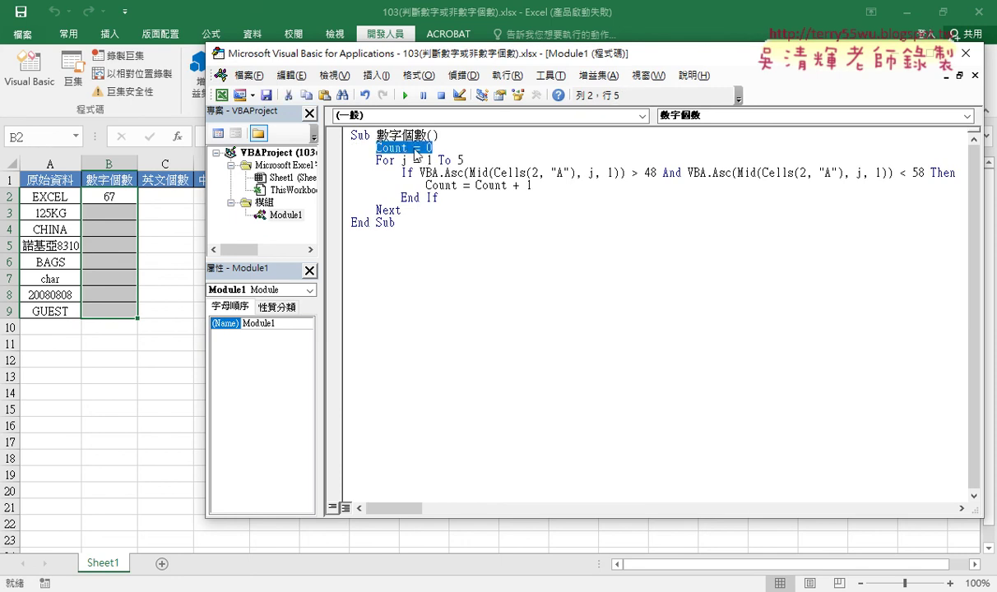
pyautogui.moveTo(533, 186); pyautogui.dragTo(508, 186)
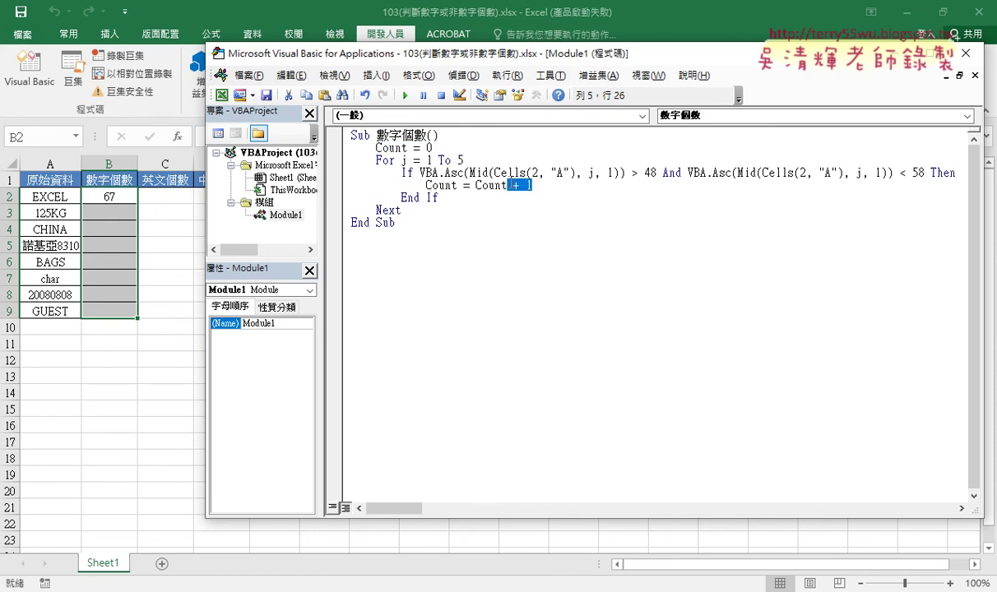
pyautogui.click(445, 210)
pyautogui.press('Return')
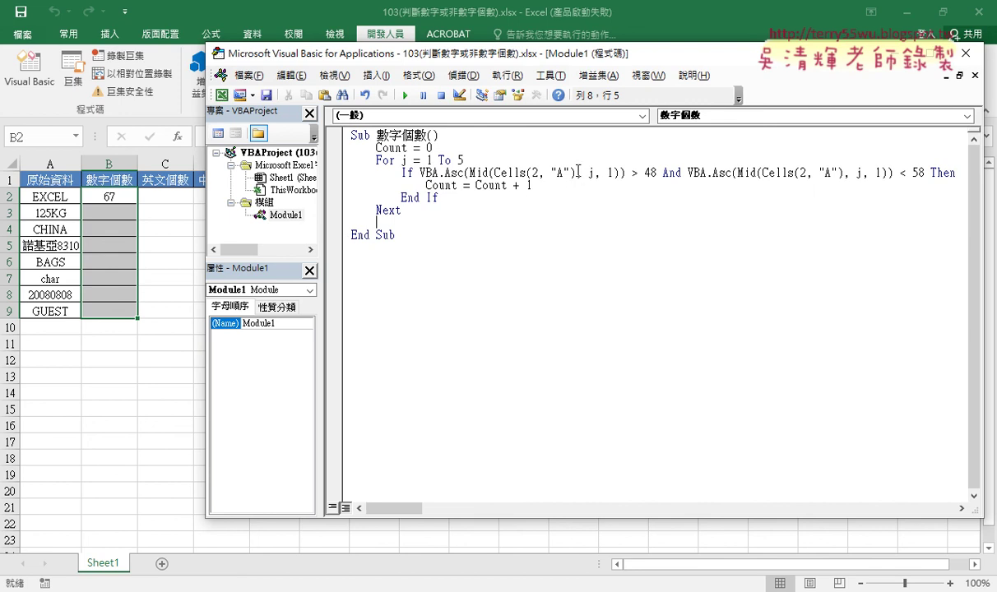
# Add Range("B2") = Count after Next, then highlight the increment and Asc test to explain them.
pyautogui.moveTo(574, 173); pyautogui.dragTo(469, 172)
pyautogui.click(402, 223)
pyautogui.write('ra')
pyautogui.write('nge(')
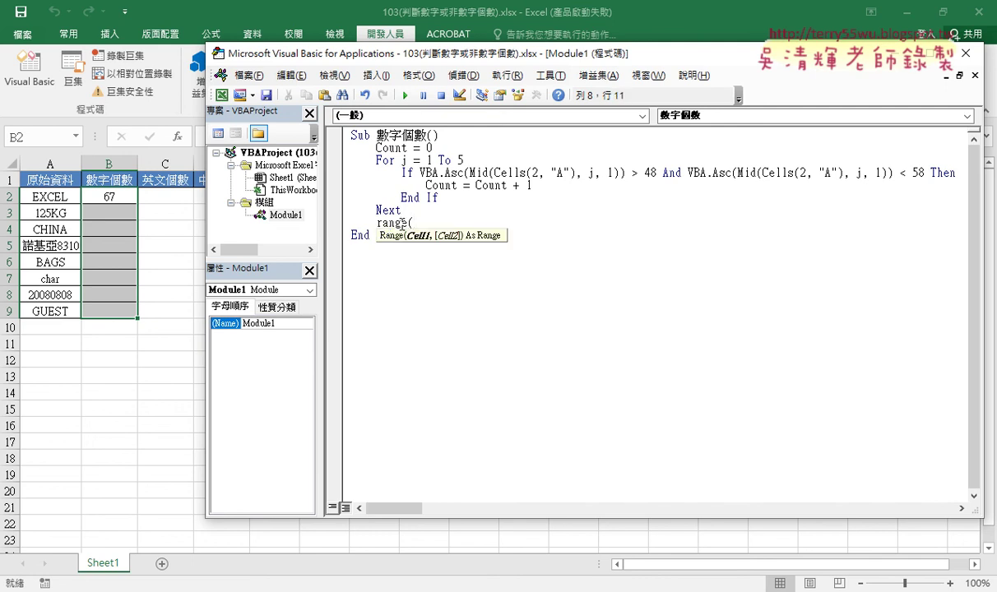
pyautogui.write('"')
pyautogui.write('B2"')
pyautogui.write(')=c')
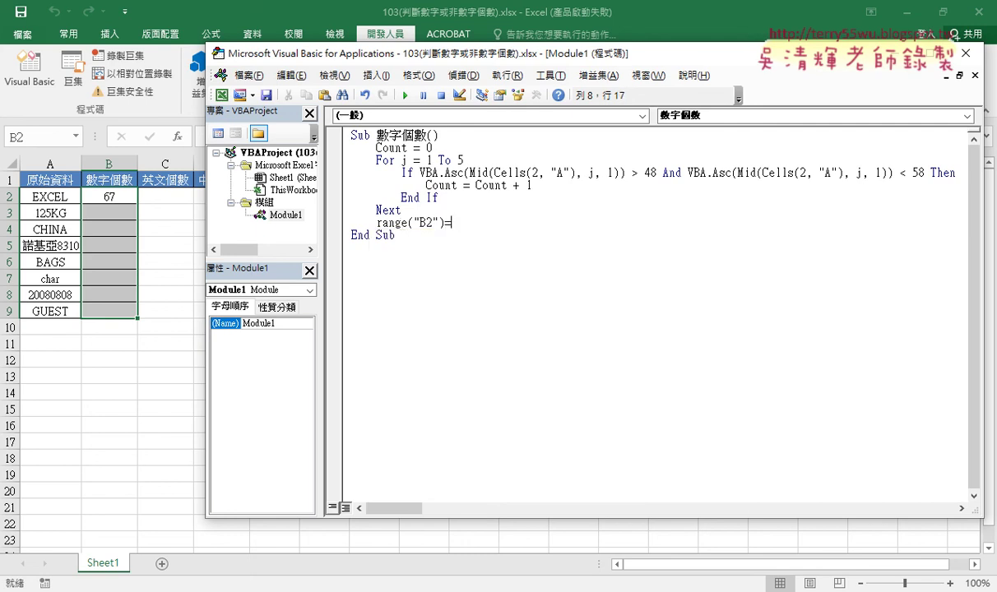
pyautogui.write('oun')
pyautogui.write('t')
pyautogui.press('Down')
pyautogui.moveTo(494, 222); pyautogui.dragTo(341, 218)
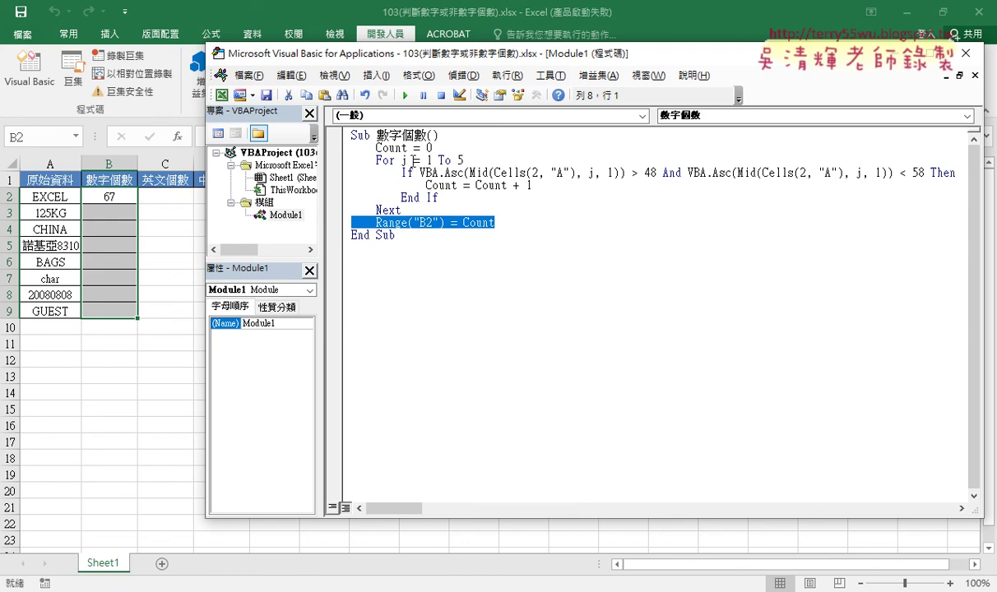
pyautogui.moveTo(533, 185); pyautogui.dragTo(476, 187)
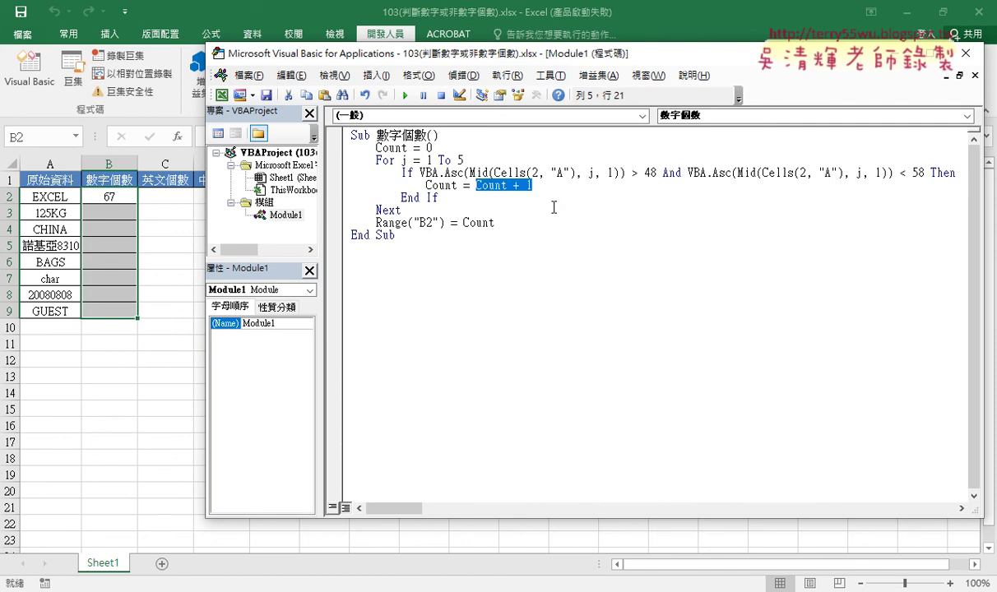
pyautogui.moveTo(420, 173); pyautogui.dragTo(652, 173)
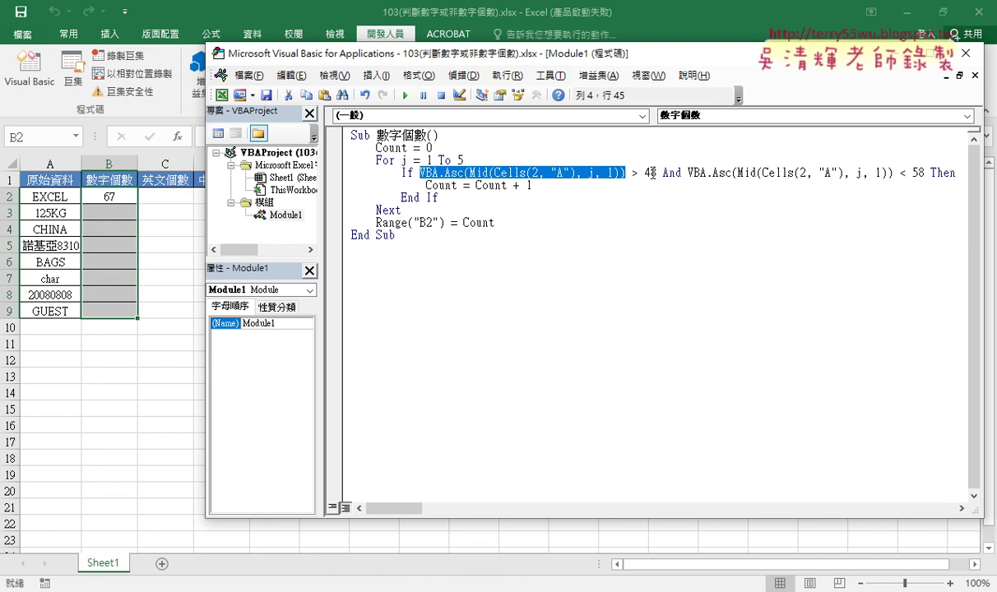
pyautogui.click(589, 182)
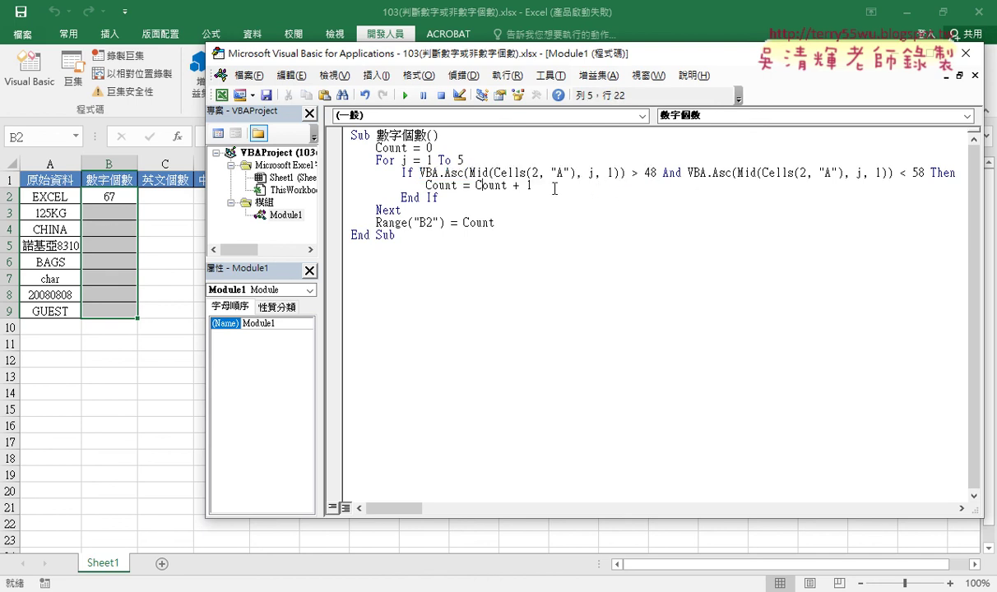
# Clear 67 from B2 and rerun the macro, which writes 0 for EXCEL.
pyautogui.click(123, 191)
pyautogui.press('Delete')
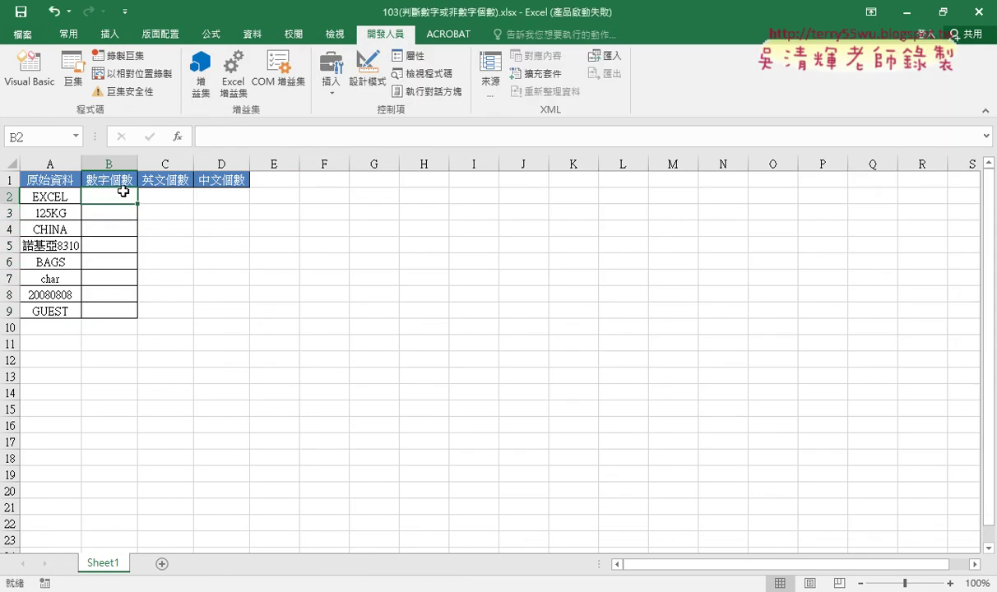
pyautogui.click(33, 72)
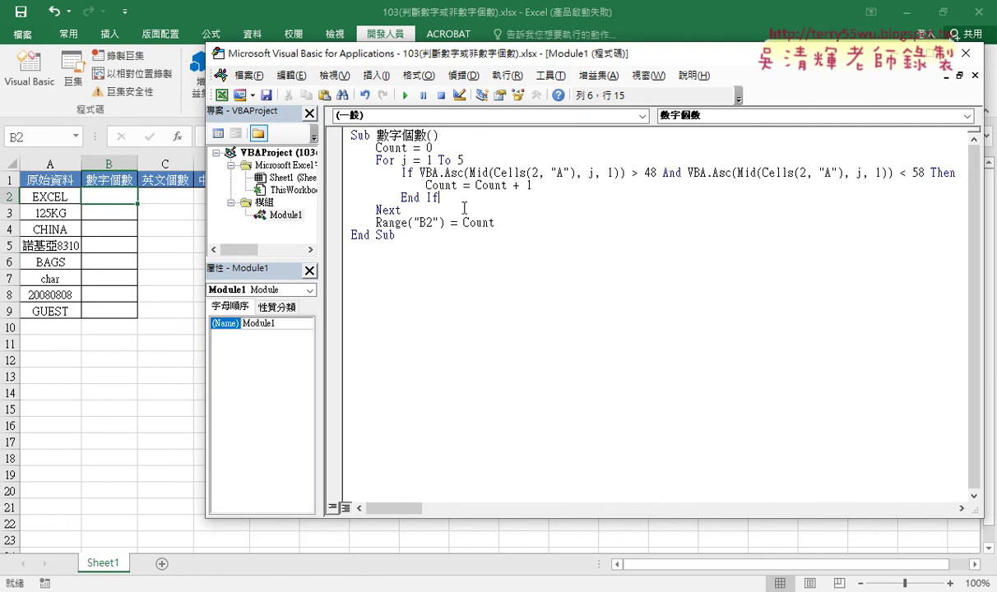
pyautogui.click(481, 173)
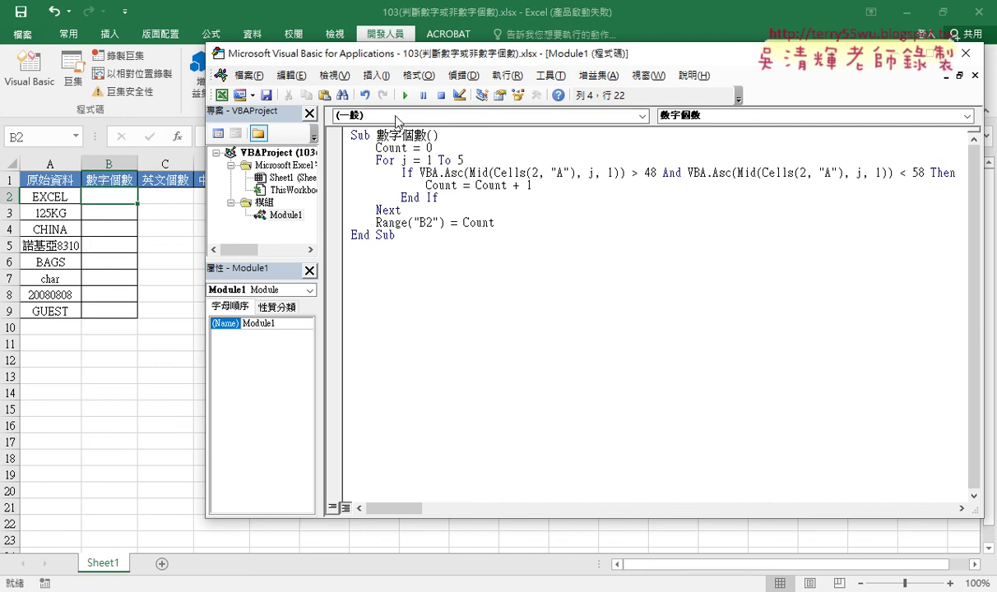
pyautogui.click(405, 95)
# Change both Cells rows to 3 and the output to Range("B3"), then run, getting 3 for 125KG.
pyautogui.doubleClick(534, 174)
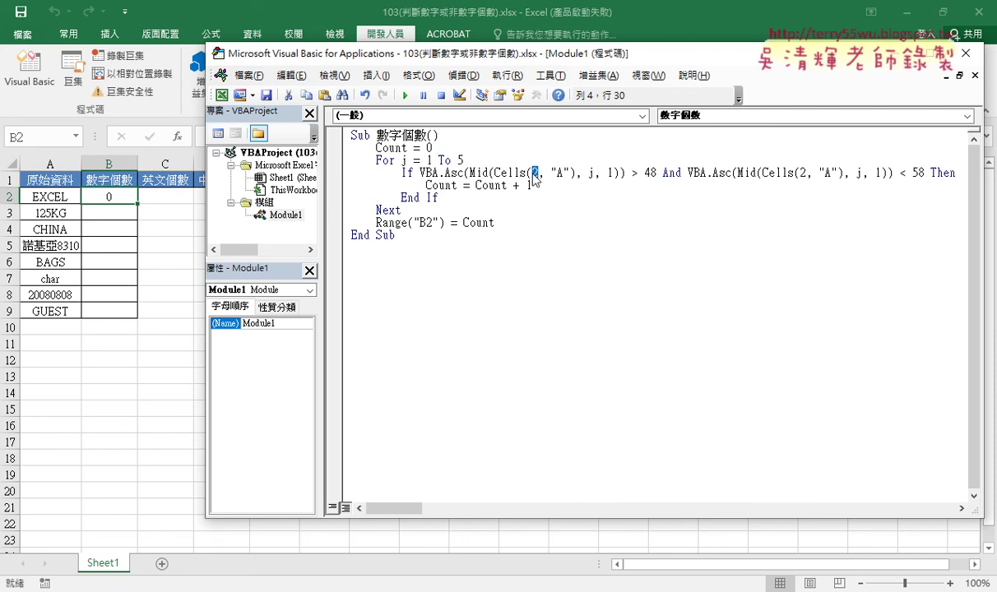
pyautogui.write('3')
pyautogui.doubleClick(805, 173)
pyautogui.write('3')
pyautogui.doubleClick(433, 223)
pyautogui.write('B3')
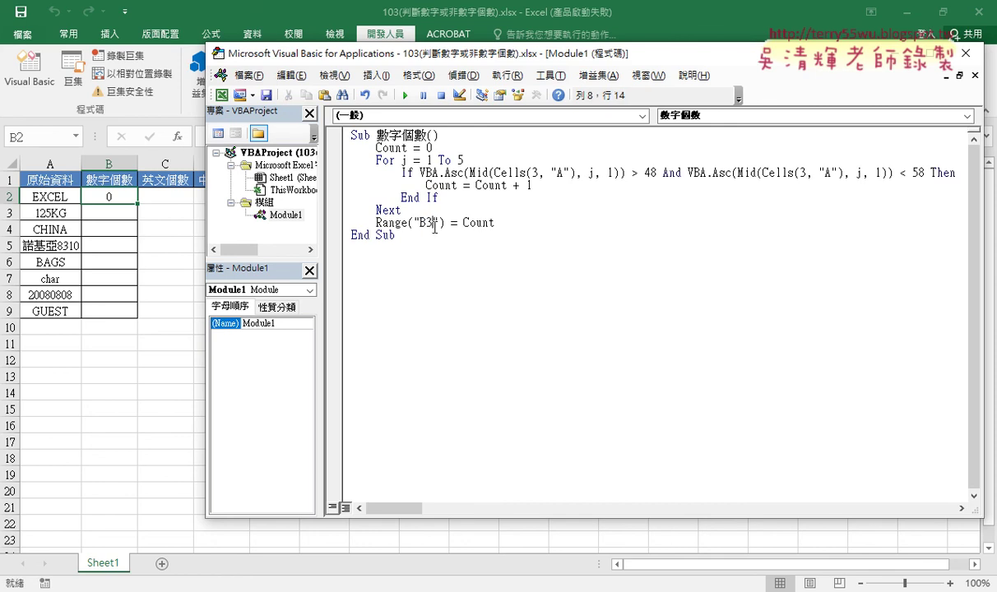
pyautogui.click(578, 173)
pyautogui.moveTo(578, 173); pyautogui.dragTo(494, 173)
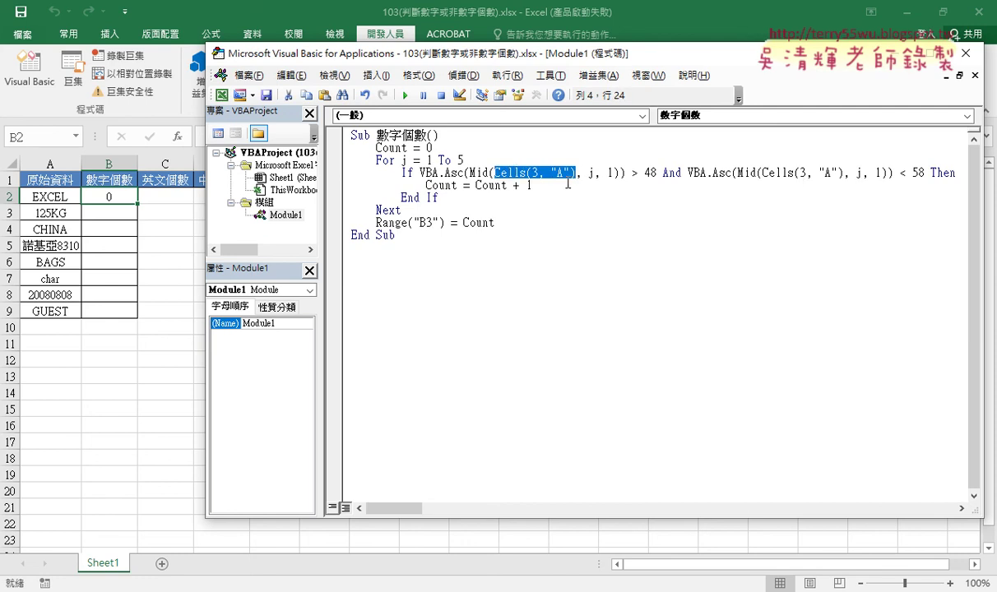
pyautogui.click(532, 185)
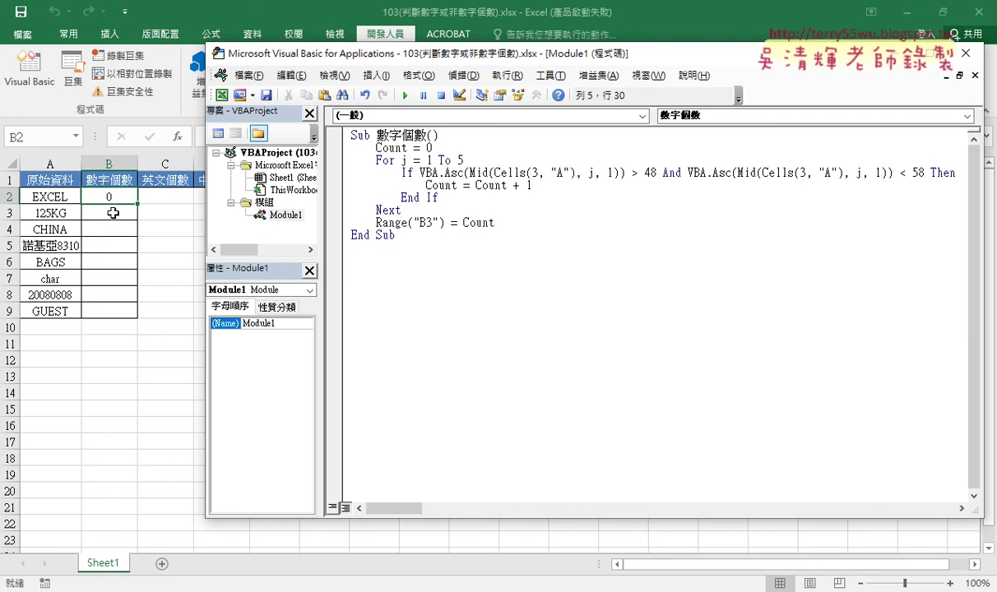
pyautogui.click(465, 224)
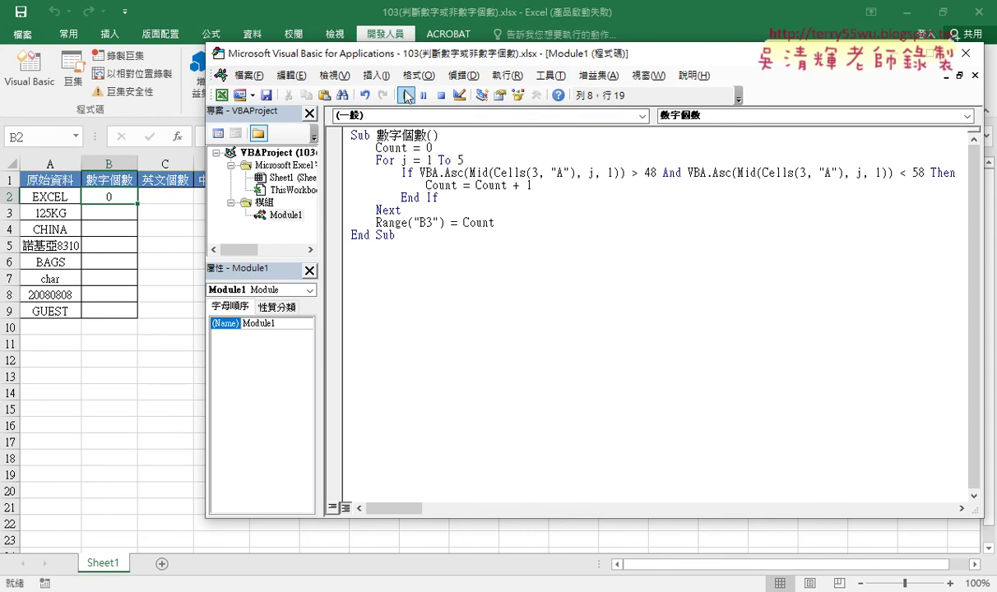
pyautogui.click(406, 96)
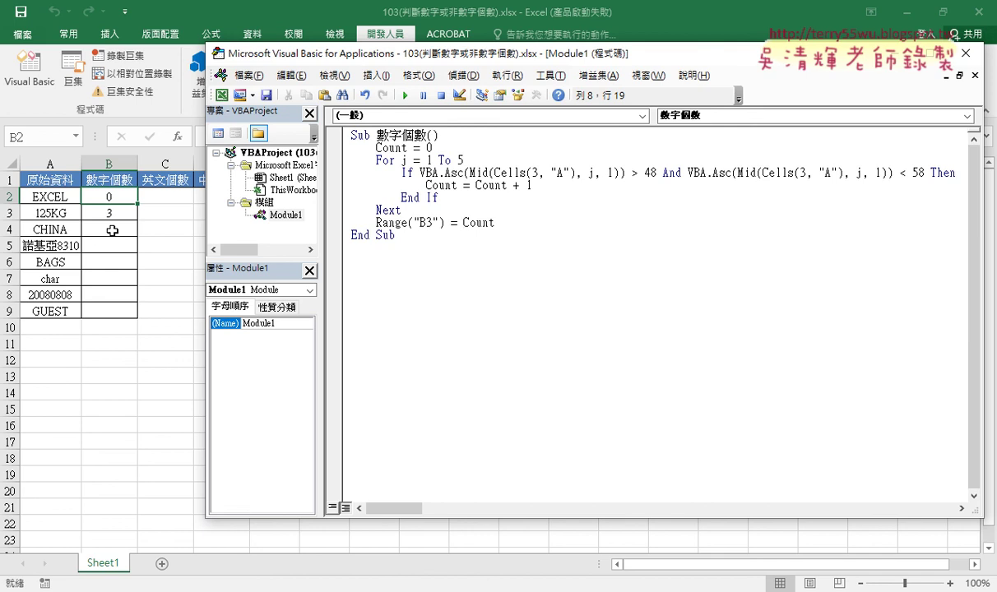
# Retarget both Cells references and the output to row 5 and run, putting 3 in B5.
pyautogui.doubleClick(535, 173)
pyautogui.write('5')
pyautogui.doubleClick(803, 172)
pyautogui.write('5')
pyautogui.doubleClick(429, 222)
pyautogui.write('5')
pyautogui.press('Right')
pyautogui.press('Right')
pyautogui.press('Right')
pyautogui.click(405, 96)
# Raise the loop limit to 7 and run, then to 8, which triggers run-time error 5.
pyautogui.moveTo(464, 159); pyautogui.dragTo(376, 160)
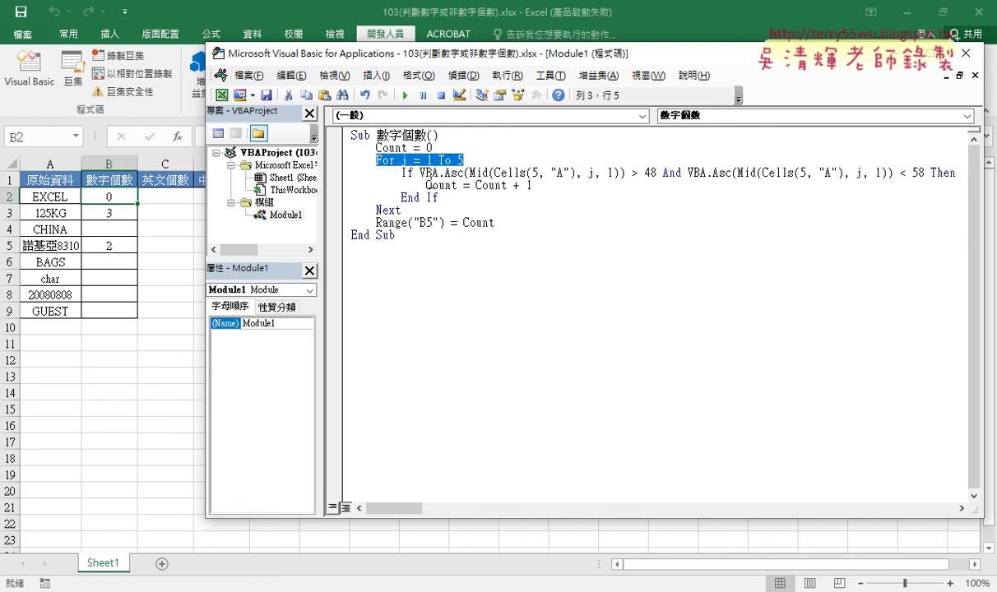
pyautogui.moveTo(465, 160); pyautogui.dragTo(458, 159)
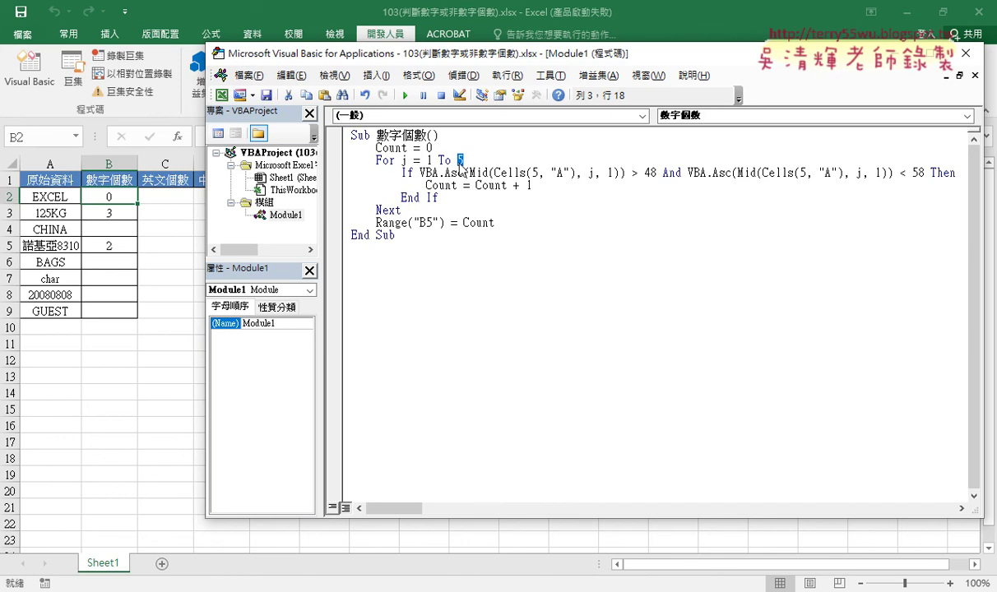
pyautogui.write('7')
pyautogui.click(405, 95)
pyautogui.moveTo(466, 160); pyautogui.dragTo(457, 159)
pyautogui.write('8')
pyautogui.click(405, 95)
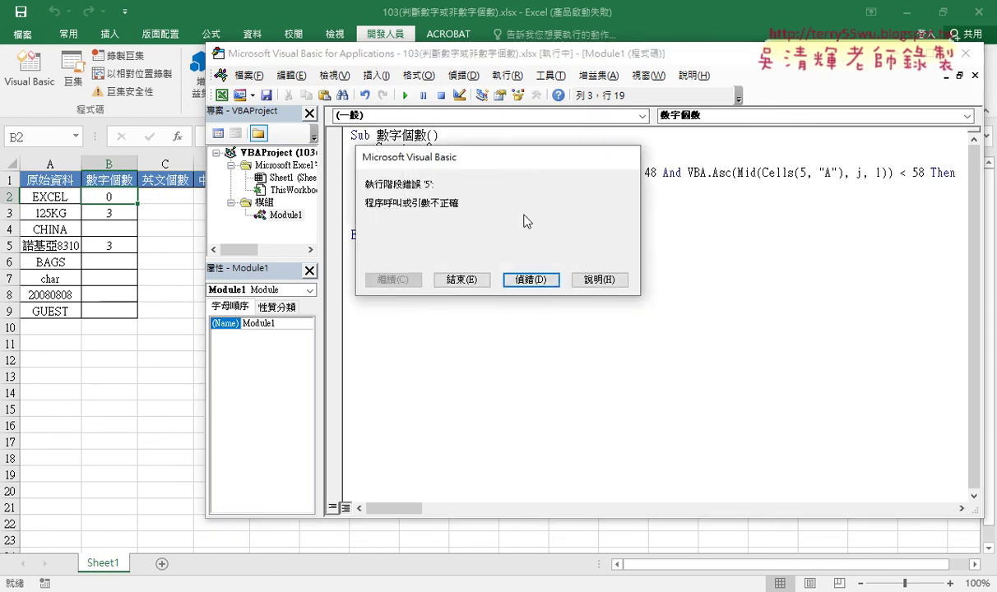
# Stop the macro after run-time error 5 and set the loop back to For j = 1 To 7.
pyautogui.click(530, 279)
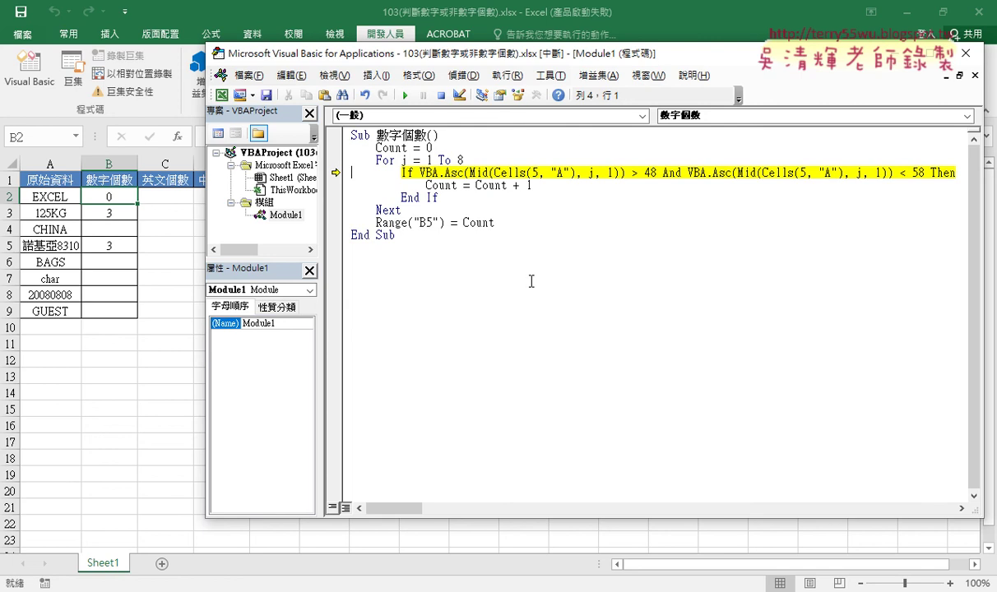
pyautogui.click(441, 96)
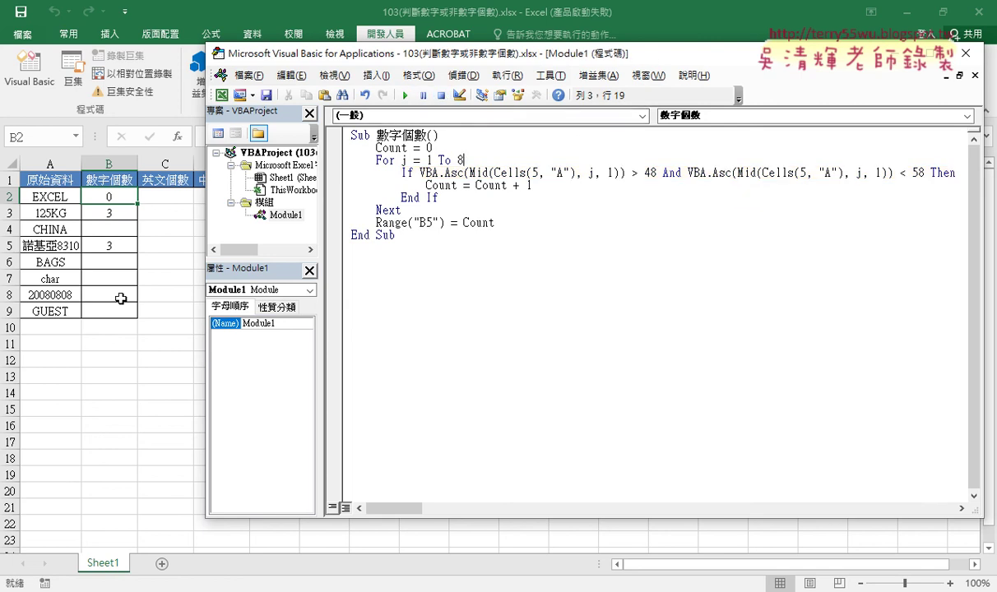
pyautogui.doubleClick(462, 160)
pyautogui.write('7')
pyautogui.click(498, 223)
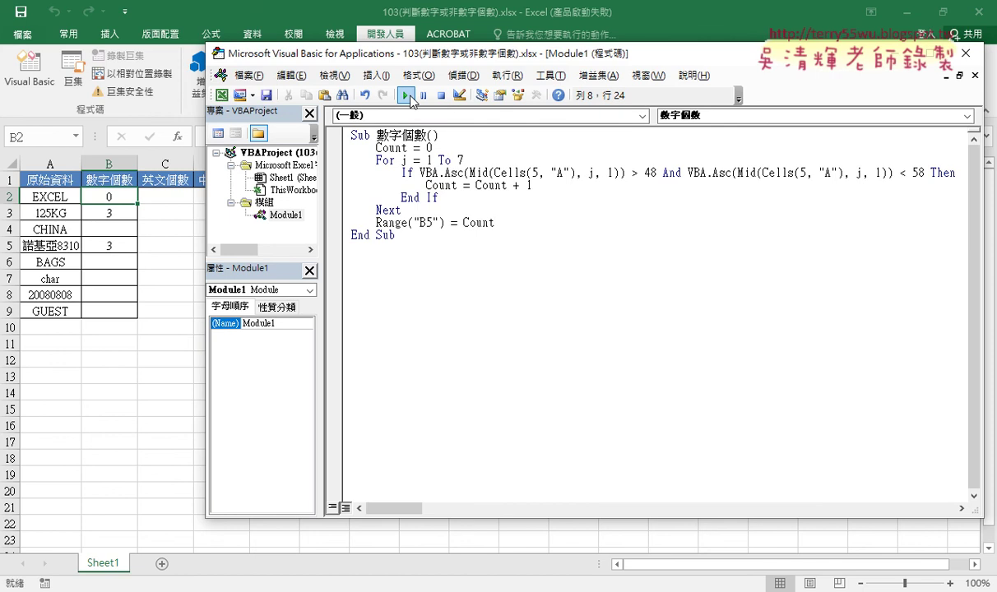
# Run the macro, then lower the If test's bound from > 48 to > 47.
pyautogui.click(406, 95)
pyautogui.doubleClick(652, 173)
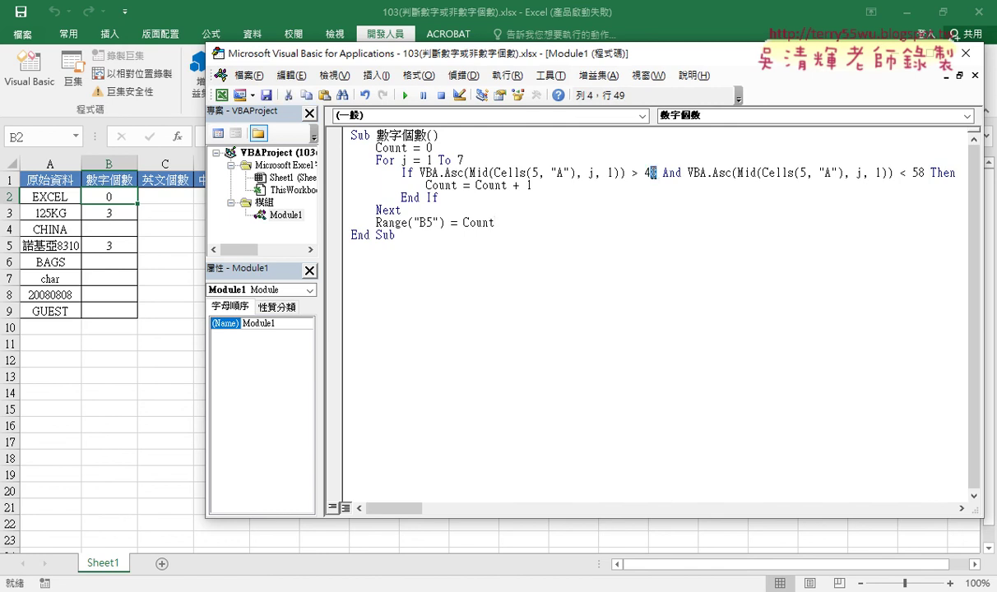
pyautogui.write('47')
pyautogui.moveTo(656, 173); pyautogui.dragTo(420, 173)
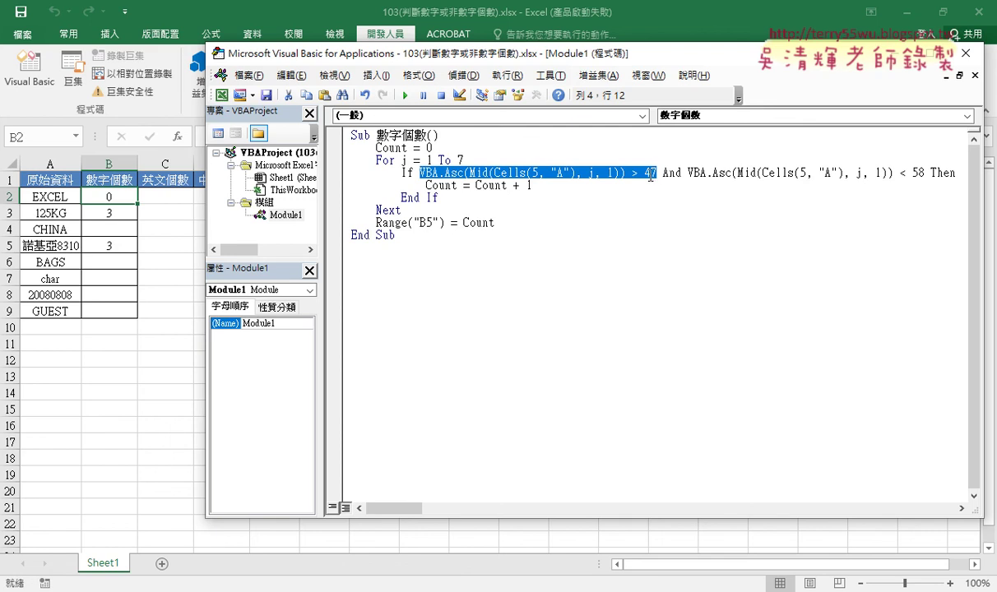
# Rerun 數字個數 with the > 47 test so B5 shows 4 for 諾基亞8310, then review the loop.
pyautogui.click(553, 172)
pyautogui.click(405, 95)
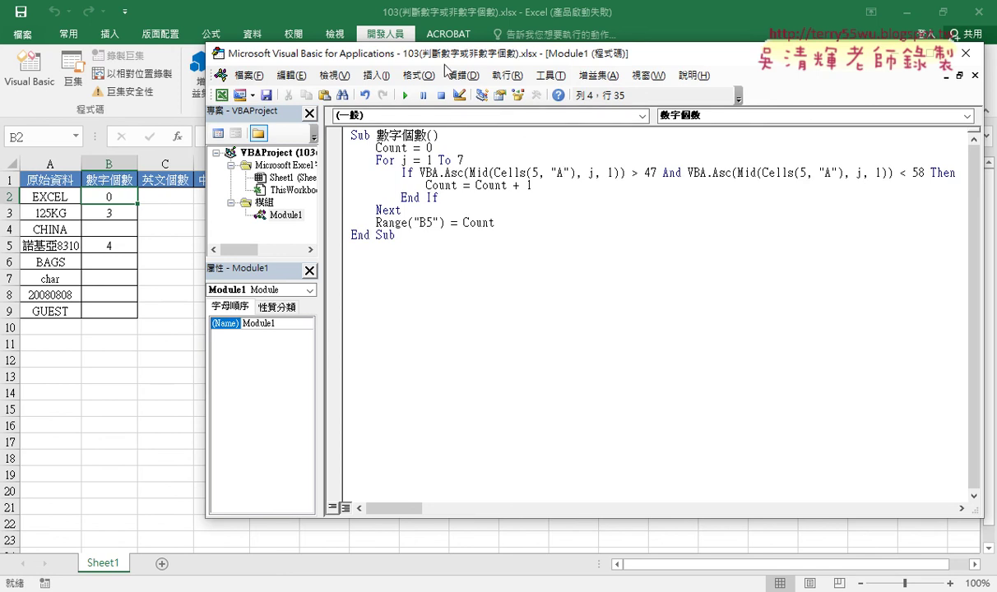
pyautogui.moveTo(448, 59); pyautogui.dragTo(387, 68)
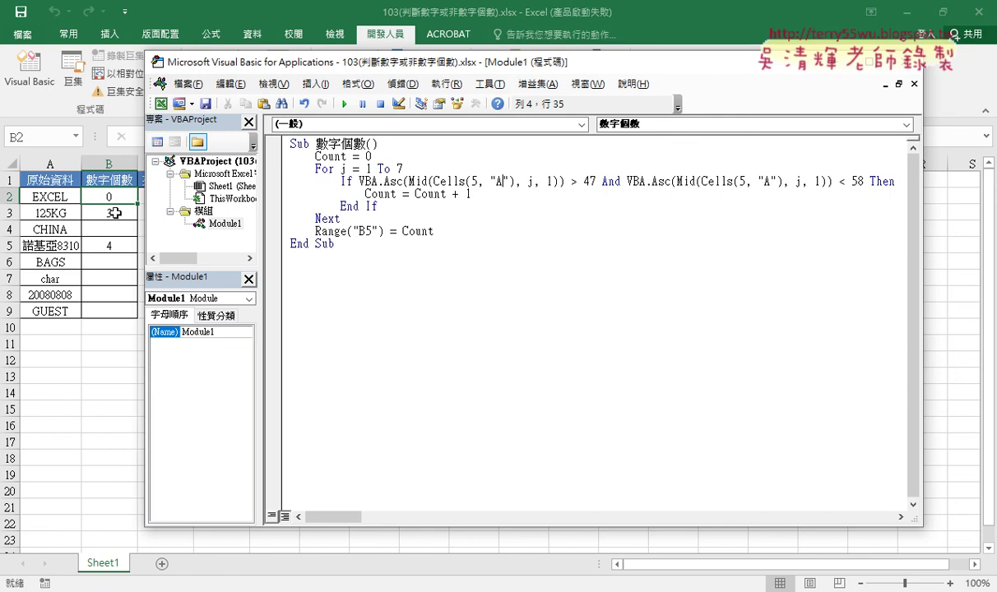
pyautogui.moveTo(334, 244); pyautogui.dragTo(288, 168)
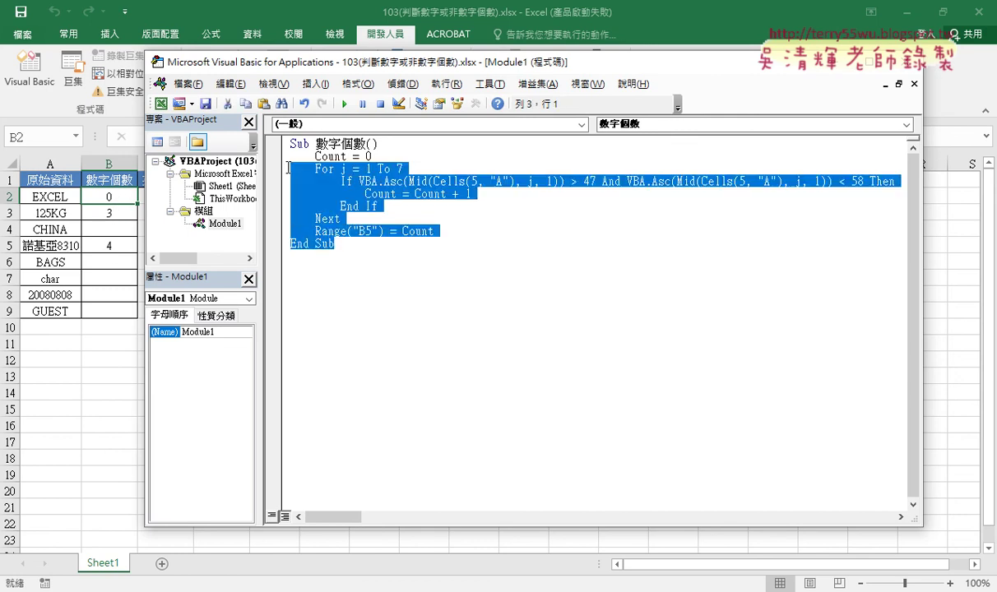
pyautogui.click(323, 253)
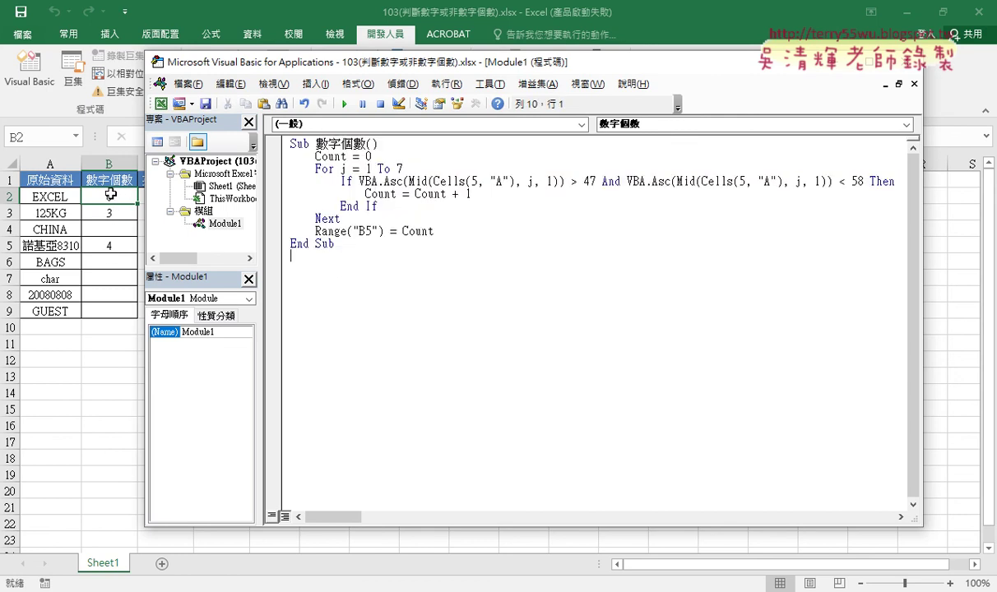